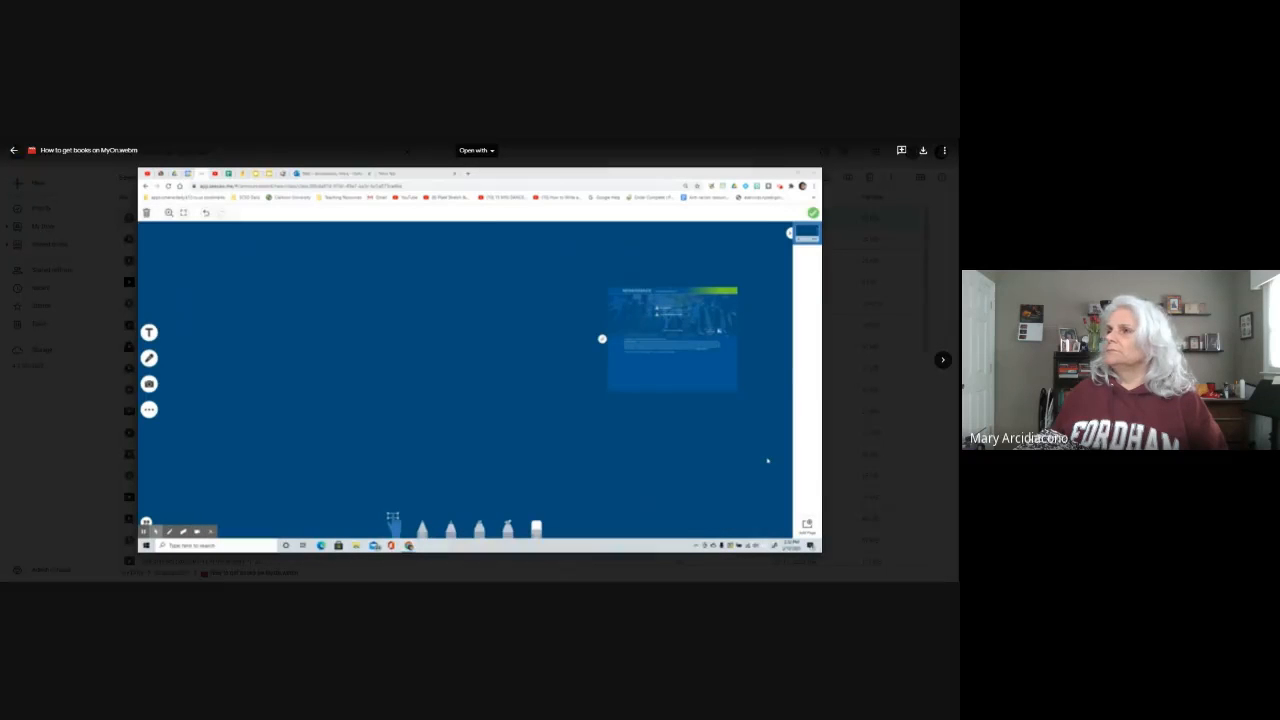
# Step: Open the "How to get books on MyOn" recording from My Recordings in the video editor
pyautogui.hotkey('ctrl', 'Tab')
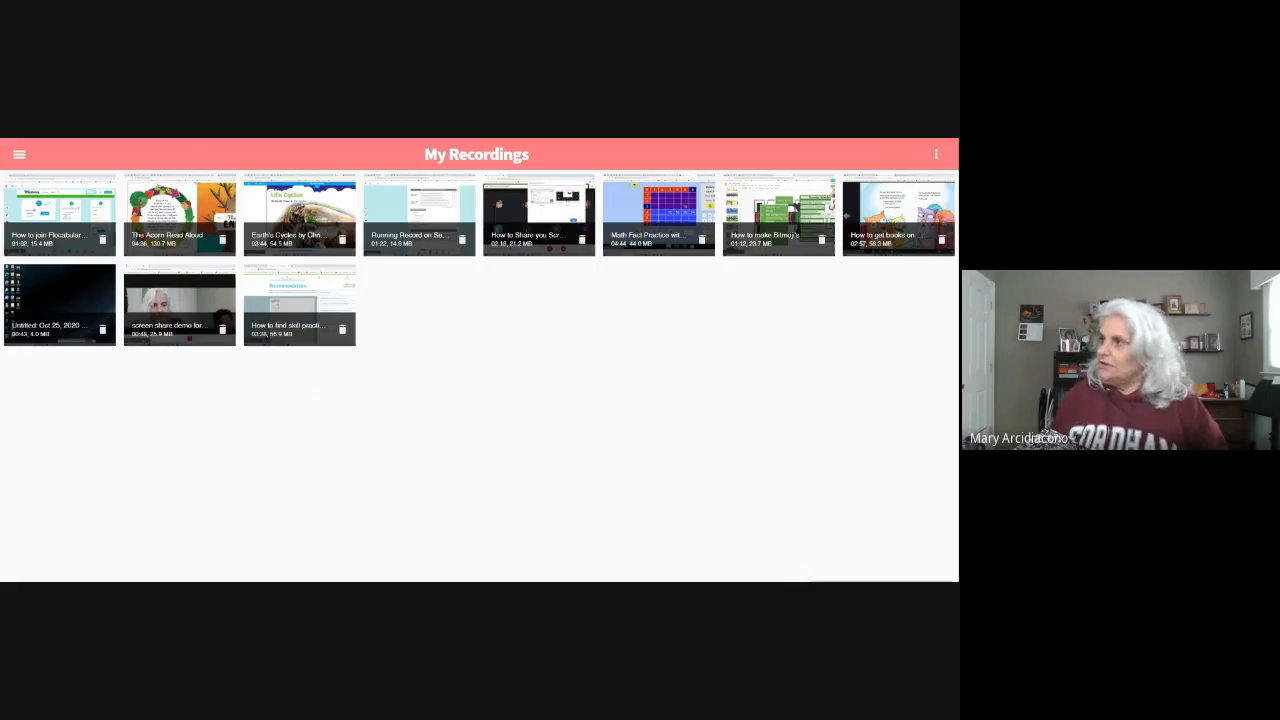
pyautogui.click(900, 234)
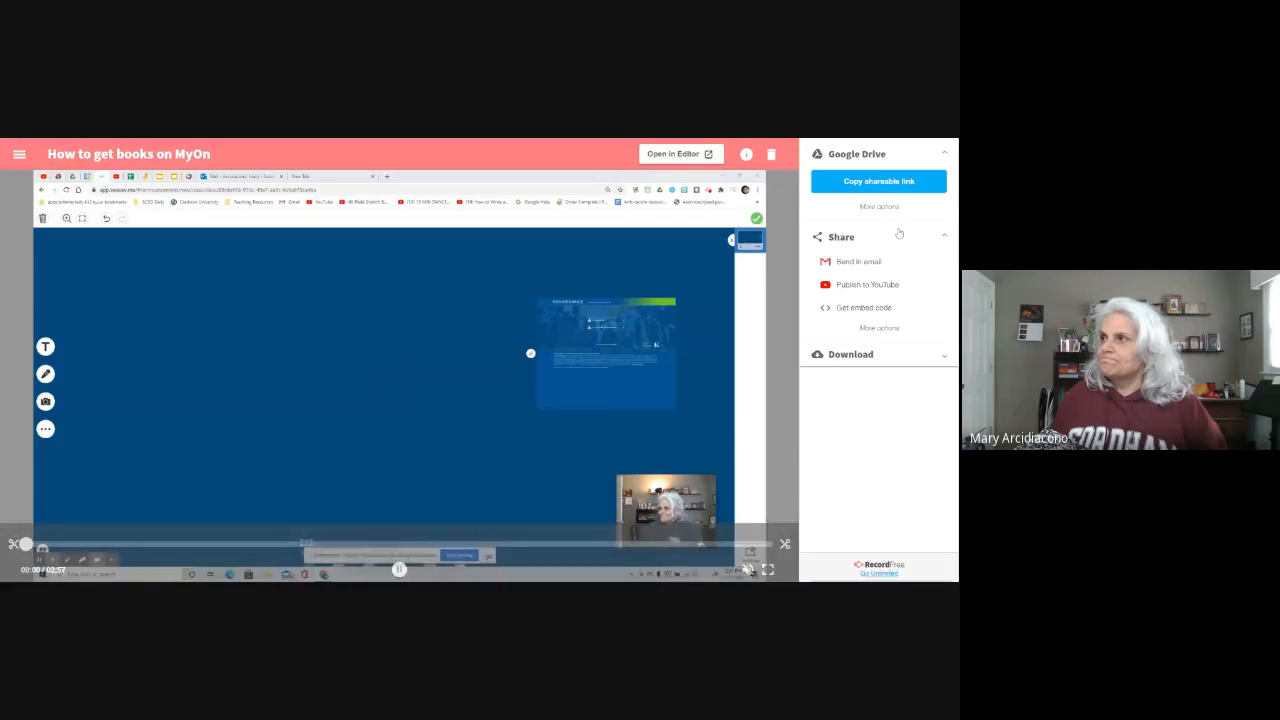
pyautogui.moveTo(500, 560)
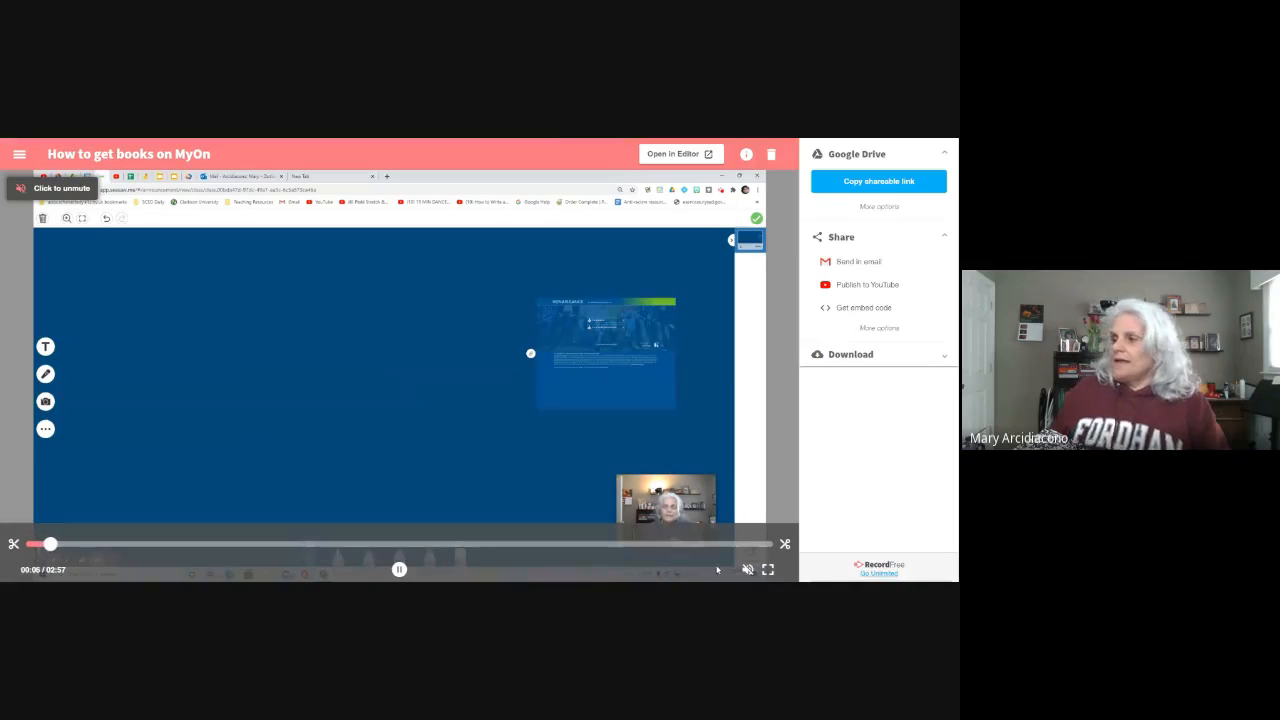
pyautogui.moveTo(749, 570)
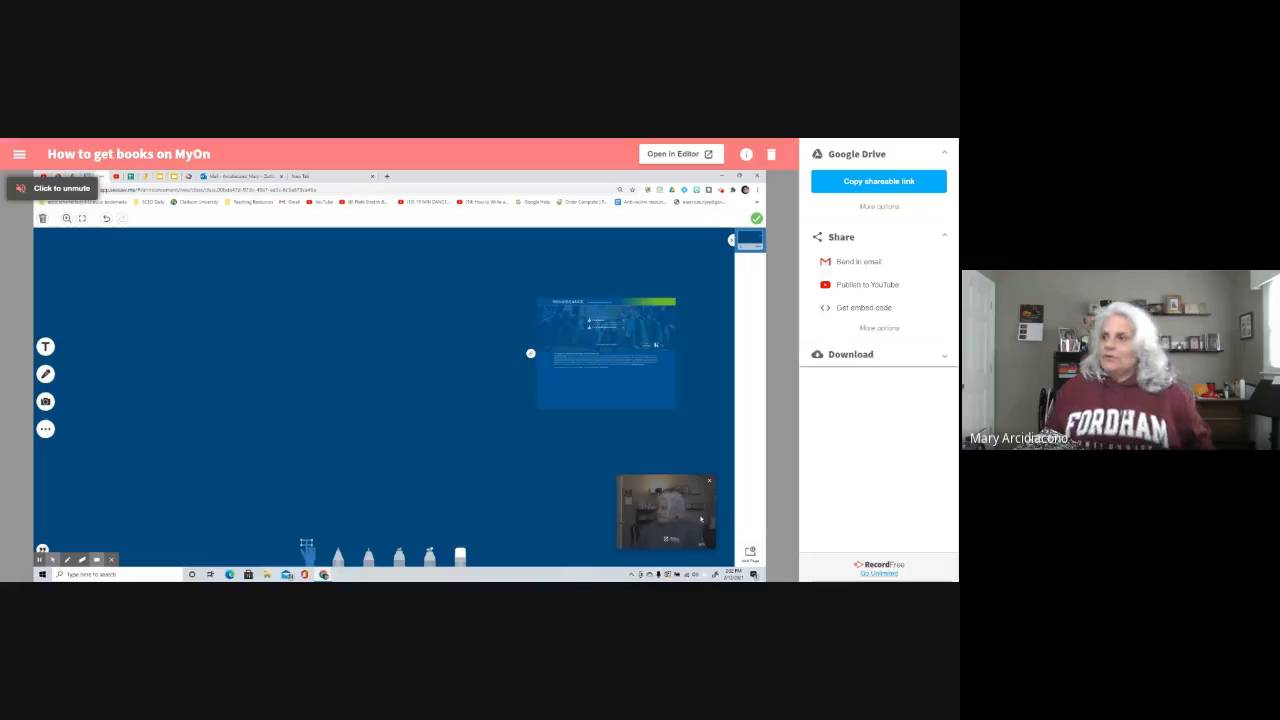
pyautogui.moveTo(652, 547)
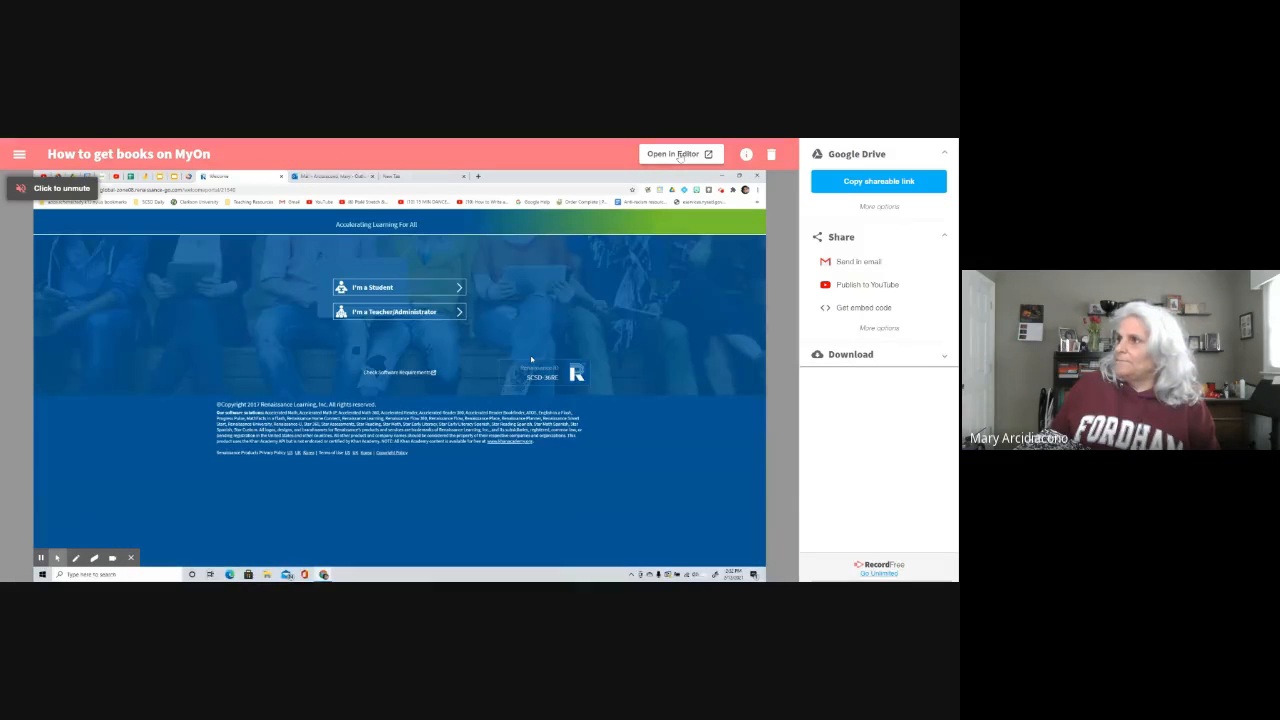
pyautogui.click(679, 156)
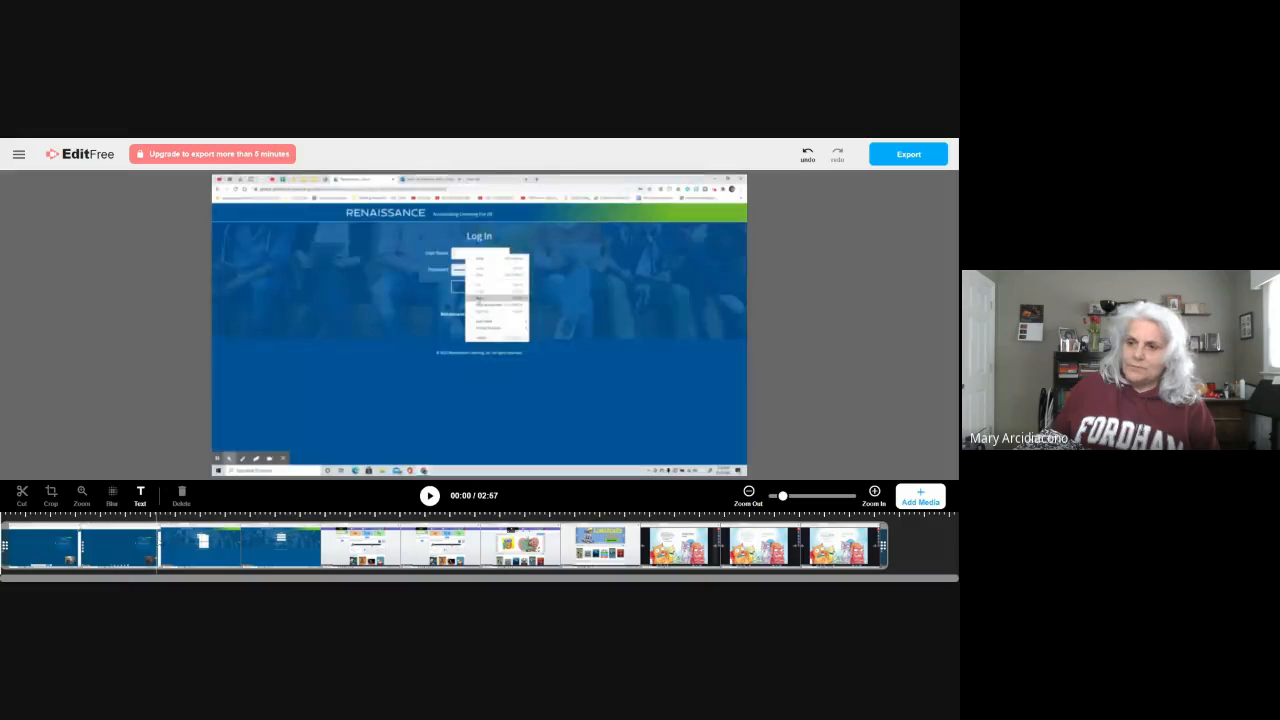
# Step: Play and scrub the clip around 0:31 to find where the login credentials are shown
pyautogui.click(160, 543)
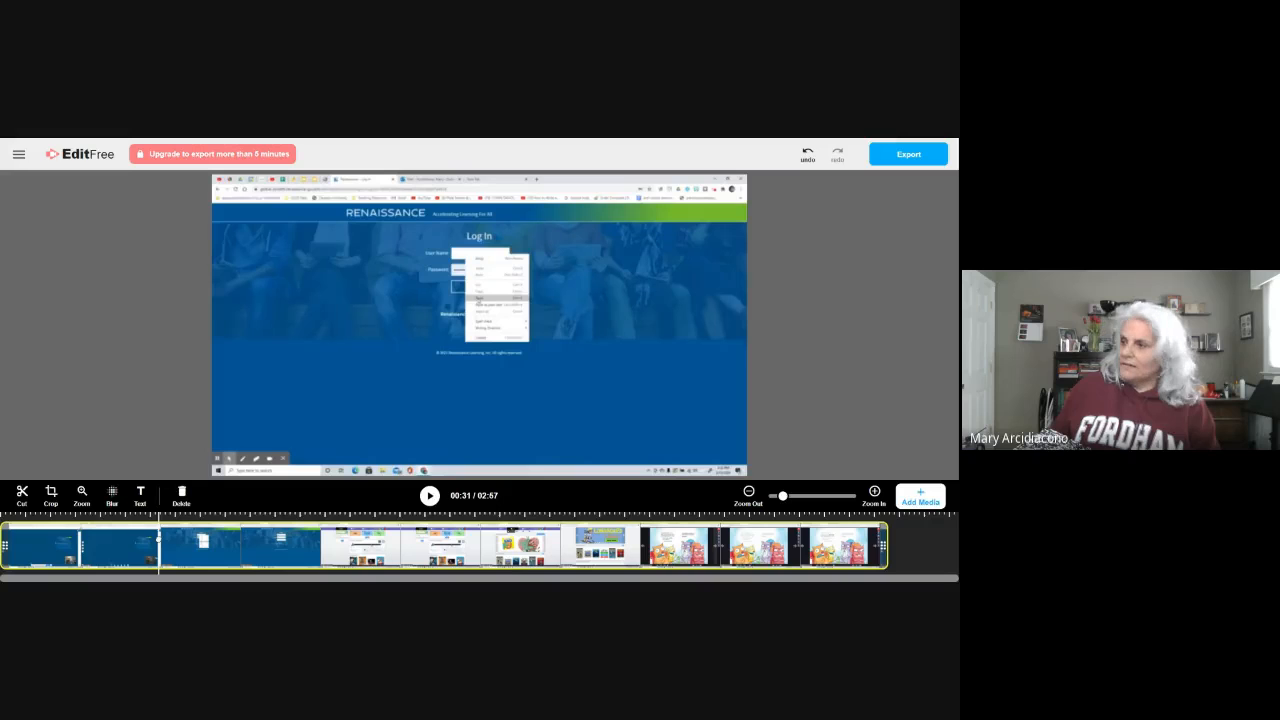
pyautogui.click(429, 496)
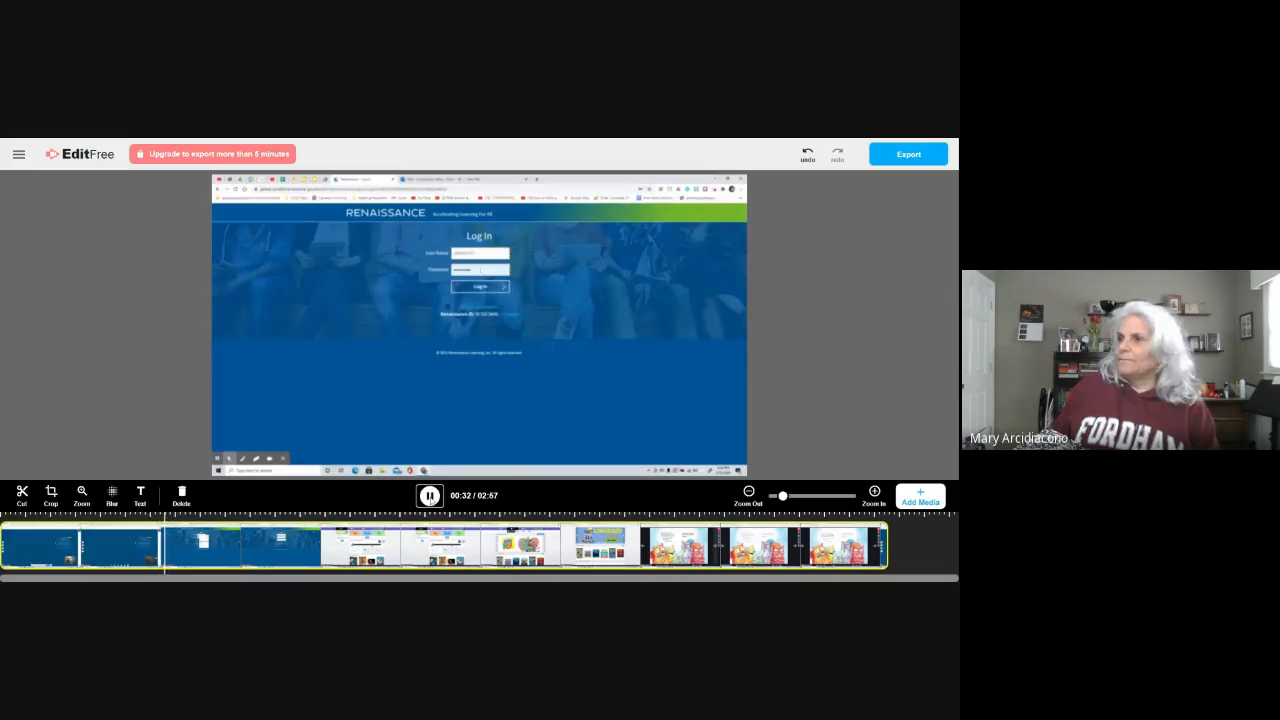
pyautogui.click(429, 496)
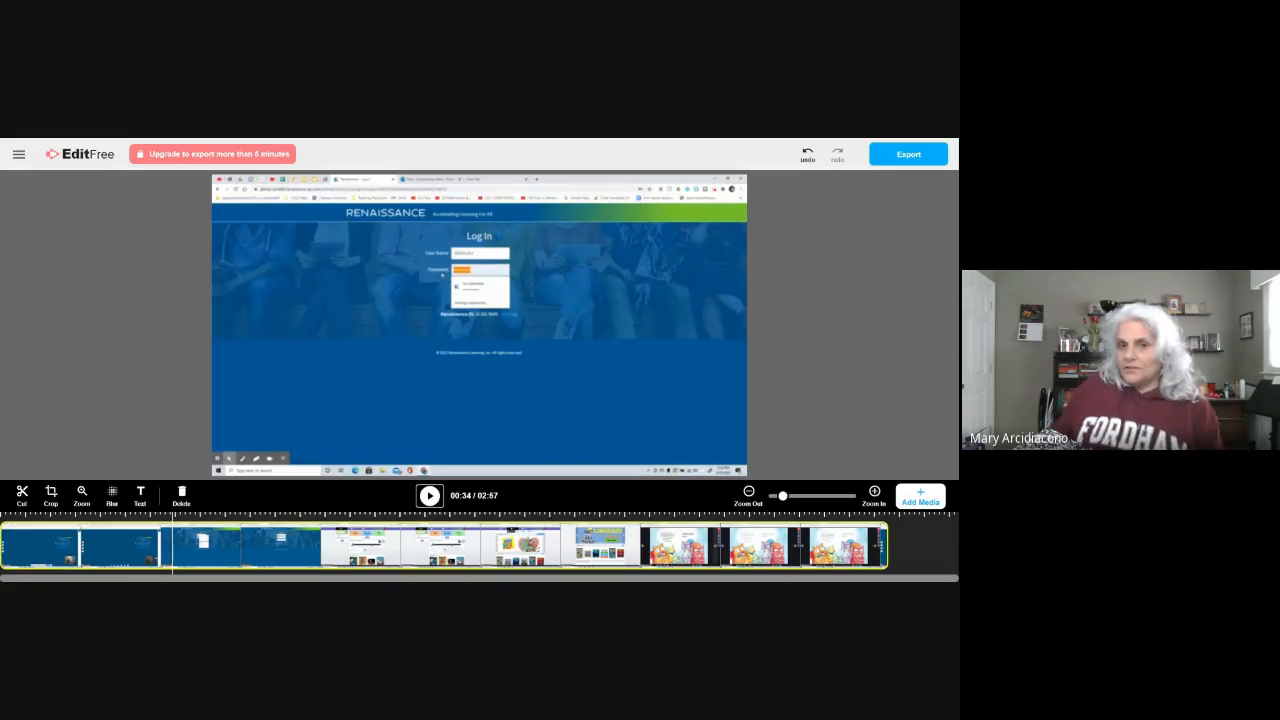
pyautogui.moveTo(177, 540); pyautogui.dragTo(171, 538)
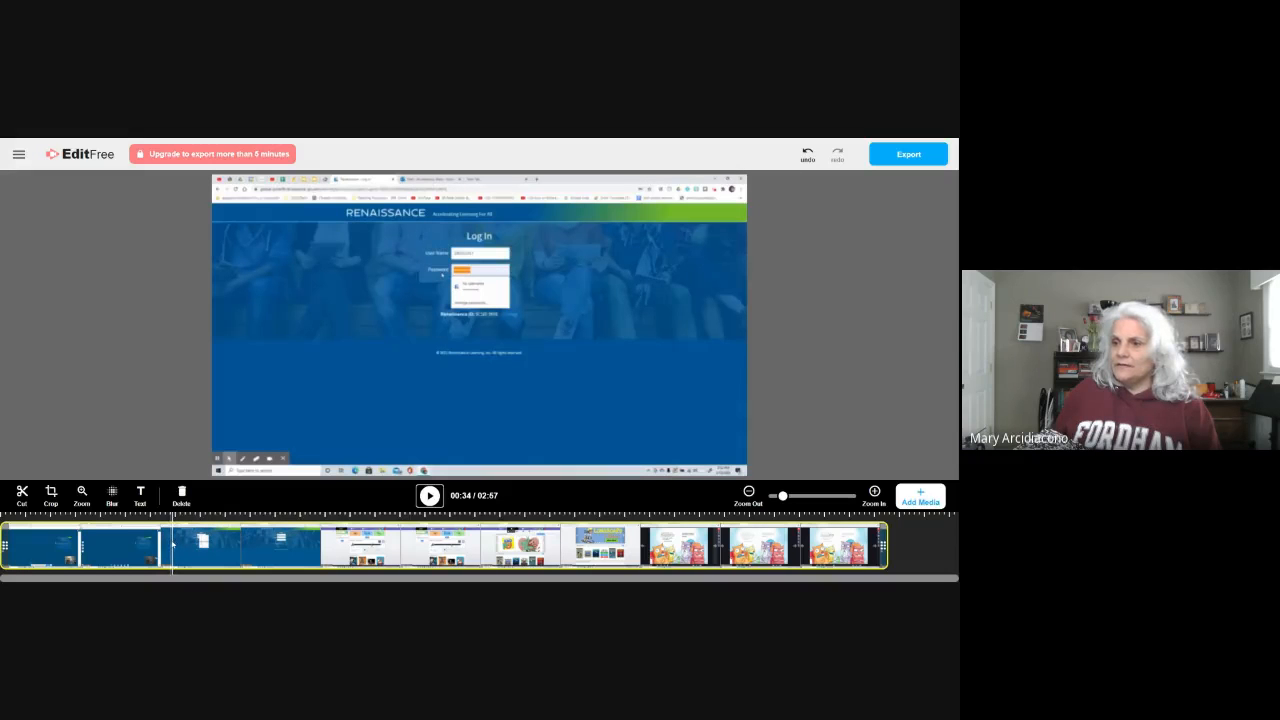
pyautogui.moveTo(172, 545); pyautogui.dragTo(180, 544)
pyautogui.click(185, 545)
pyautogui.click(141, 543)
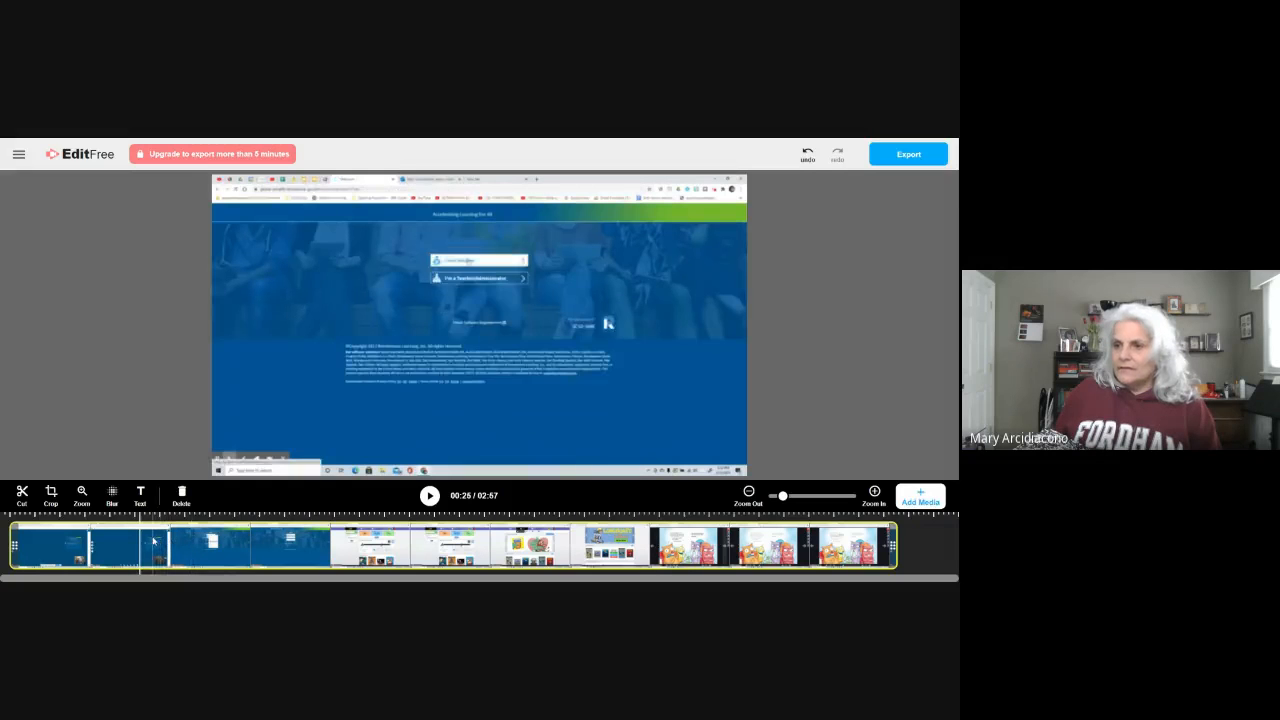
# Step: Add a blur at 0:29 and fit its box tightly over the user name and password fields
pyautogui.click(160, 541)
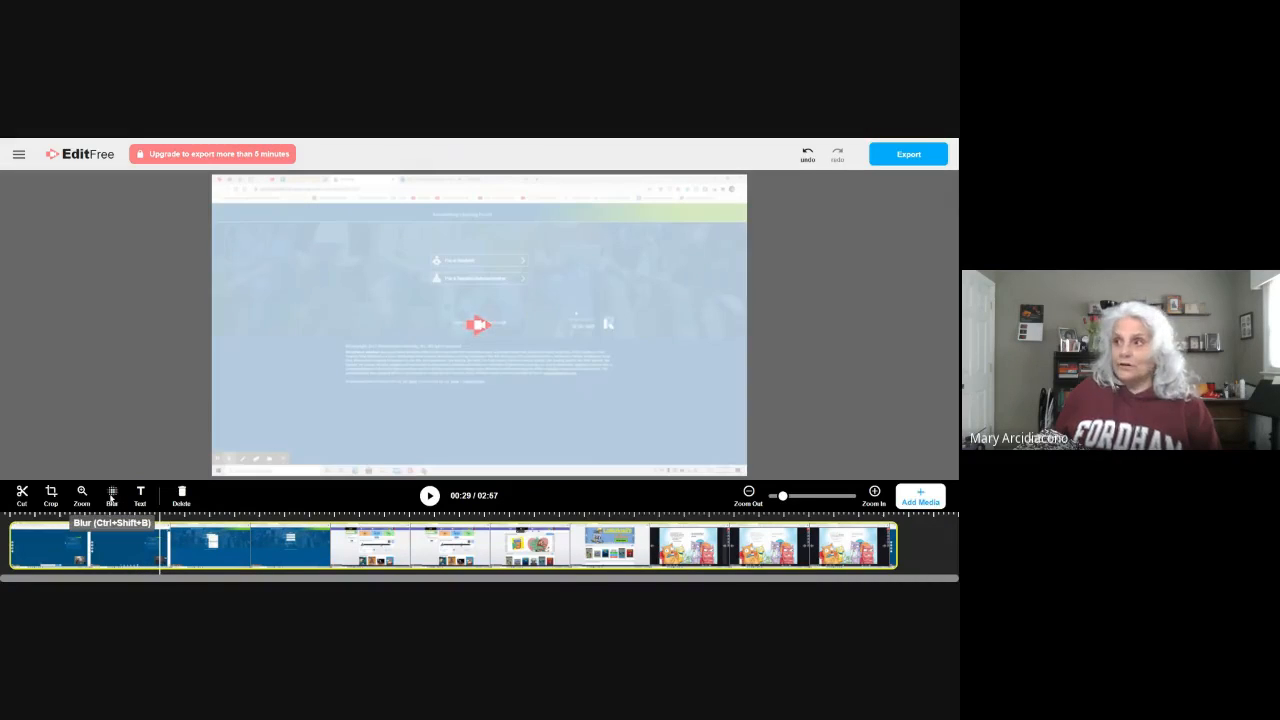
pyautogui.click(112, 494)
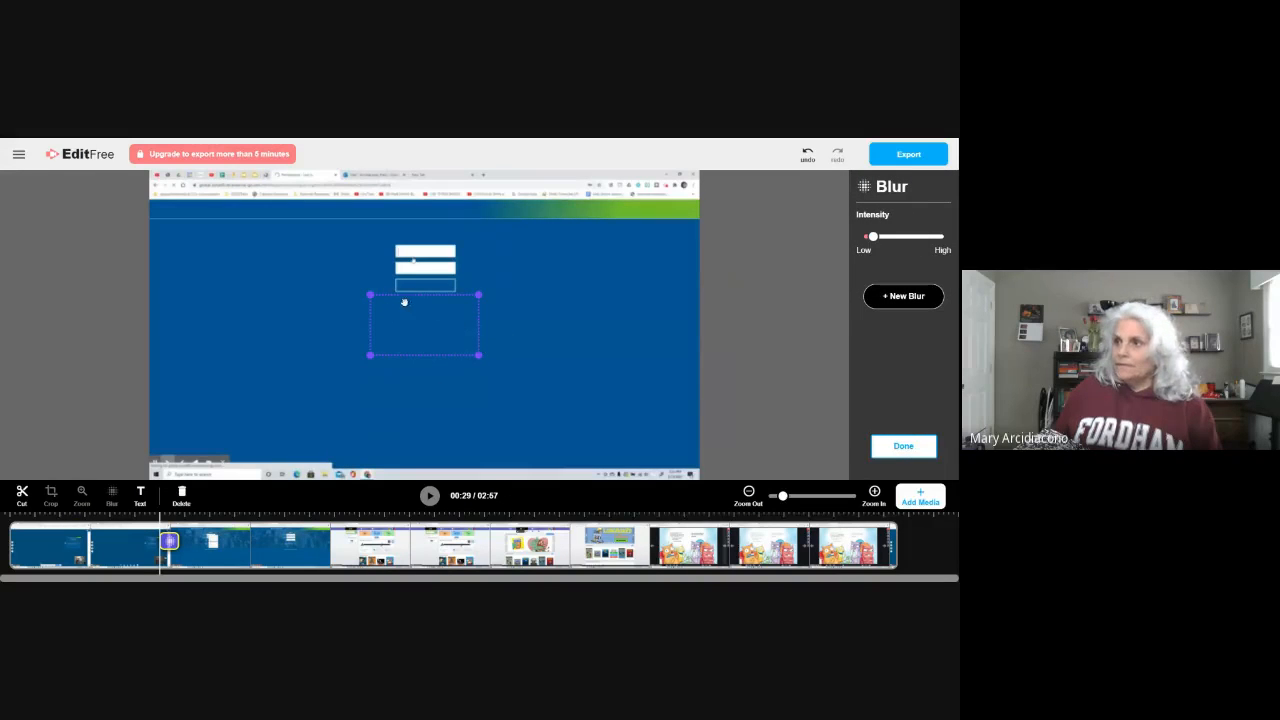
pyautogui.moveTo(391, 297); pyautogui.dragTo(399, 230)
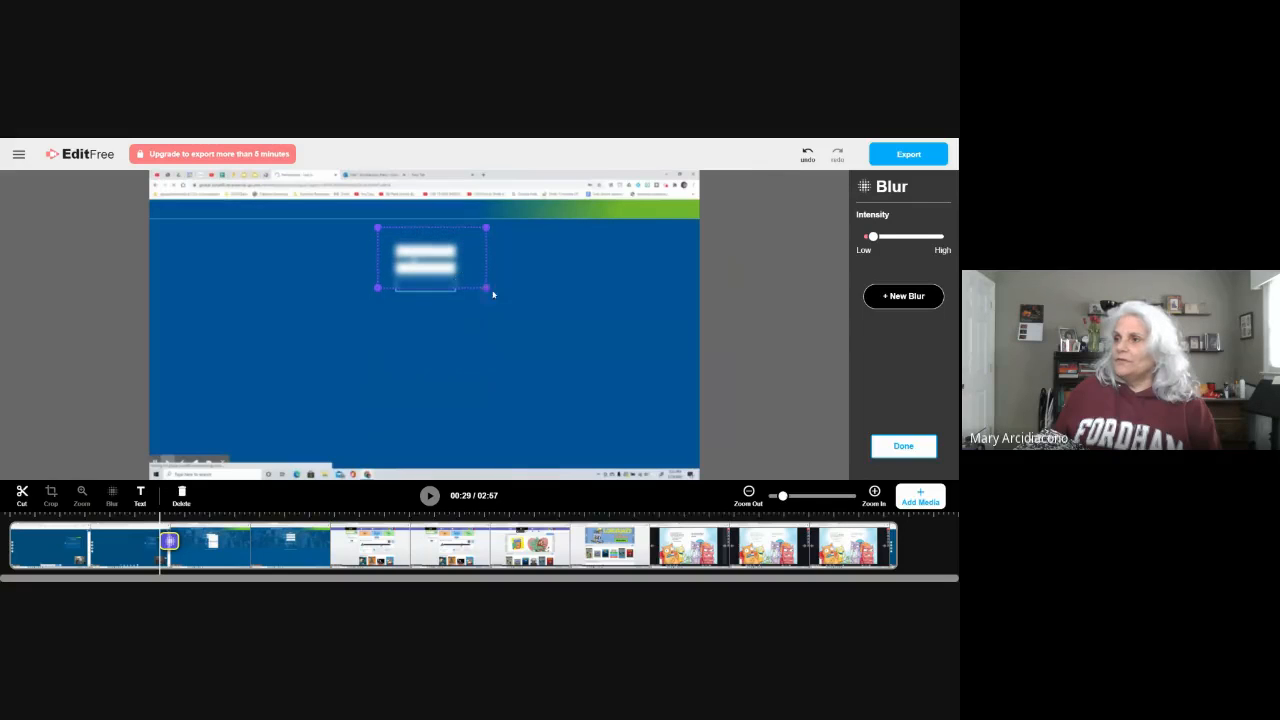
pyautogui.moveTo(482, 287)
pyautogui.mouseDown()
pyautogui.moveTo(424, 245)
pyautogui.moveTo(421, 257)
pyautogui.moveTo(461, 277)
pyautogui.mouseUp()
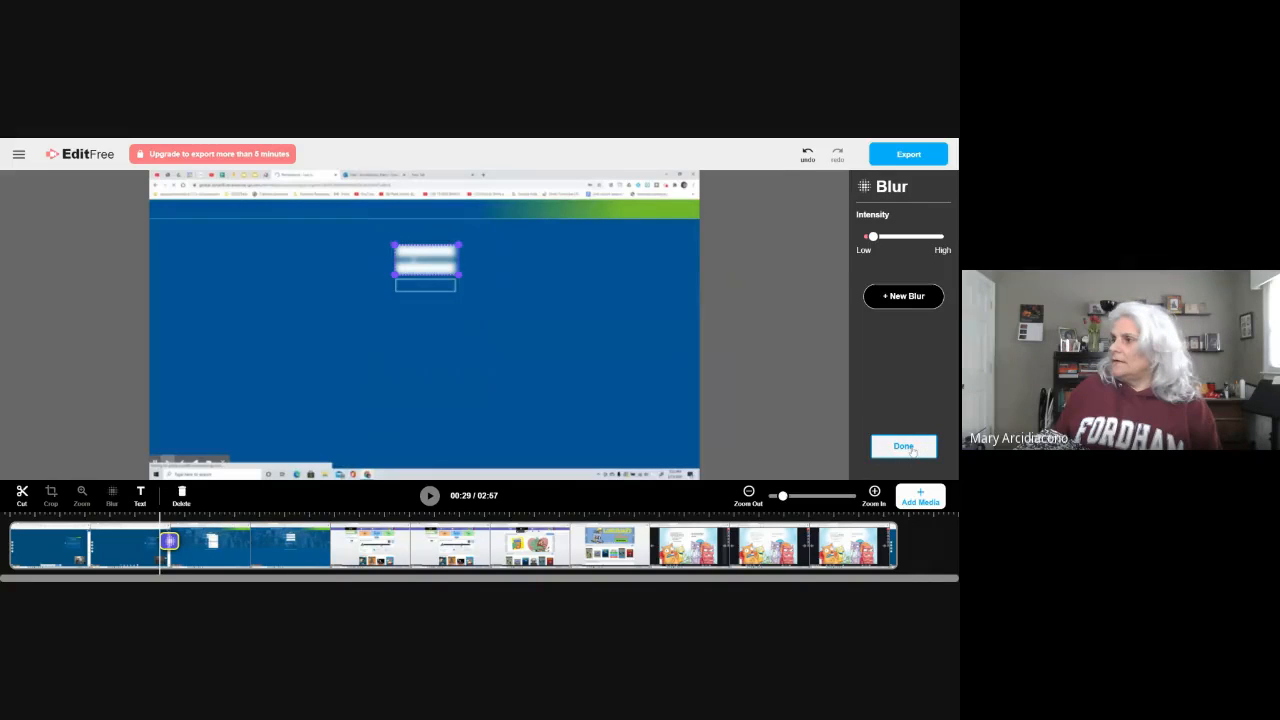
pyautogui.click(903, 447)
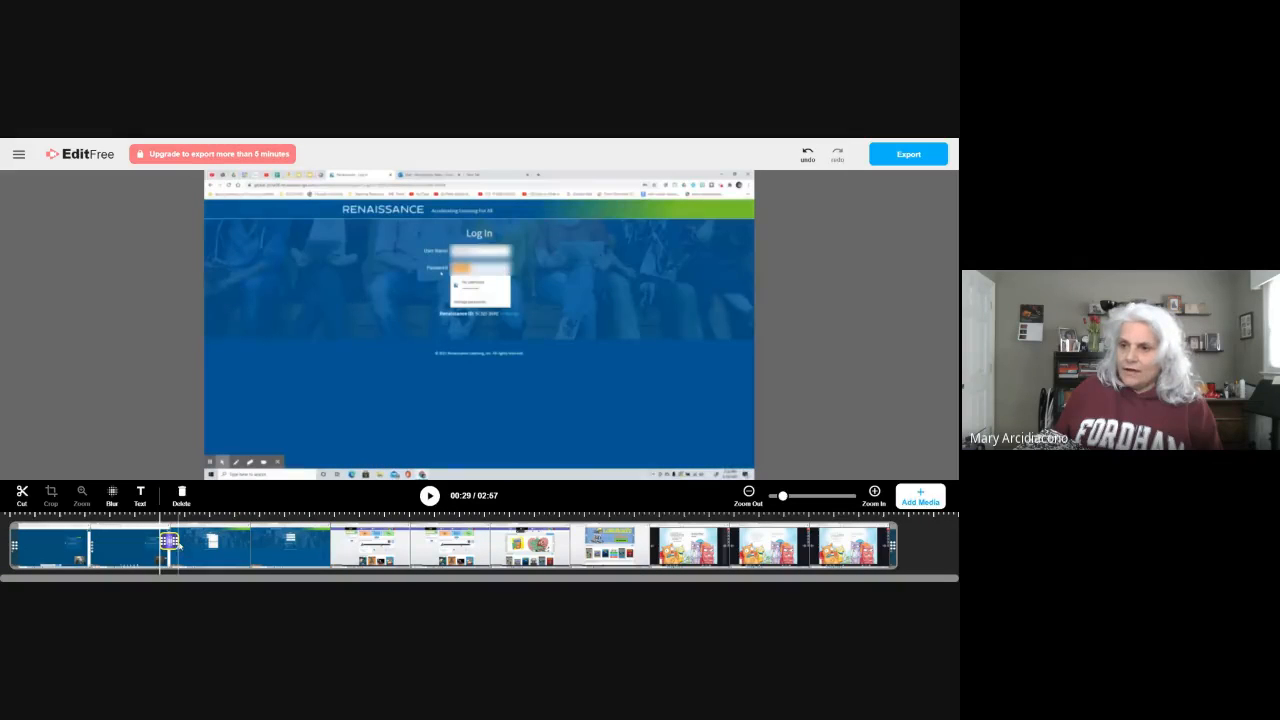
# Step: Stretch the blur across the login section, checking it by playback from 0:28, so that it ends at about 0:50
pyautogui.moveTo(180, 552); pyautogui.dragTo(172, 552)
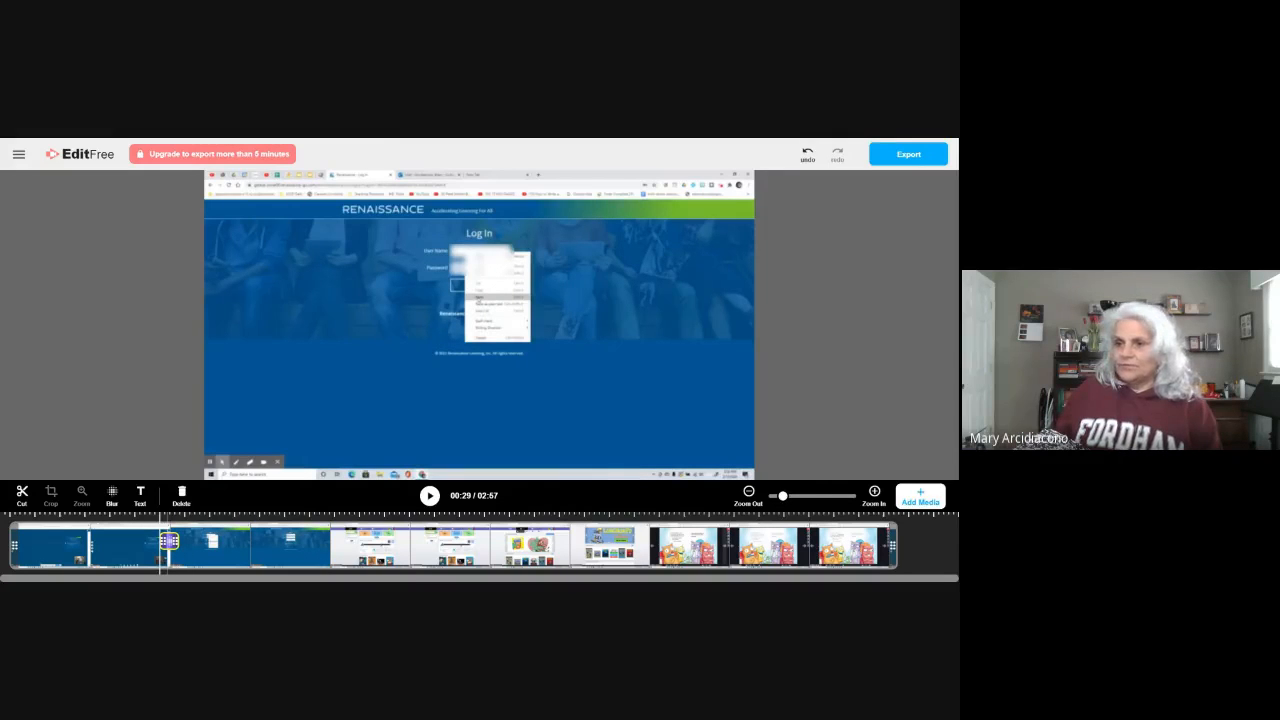
pyautogui.moveTo(169, 541); pyautogui.dragTo(329, 544)
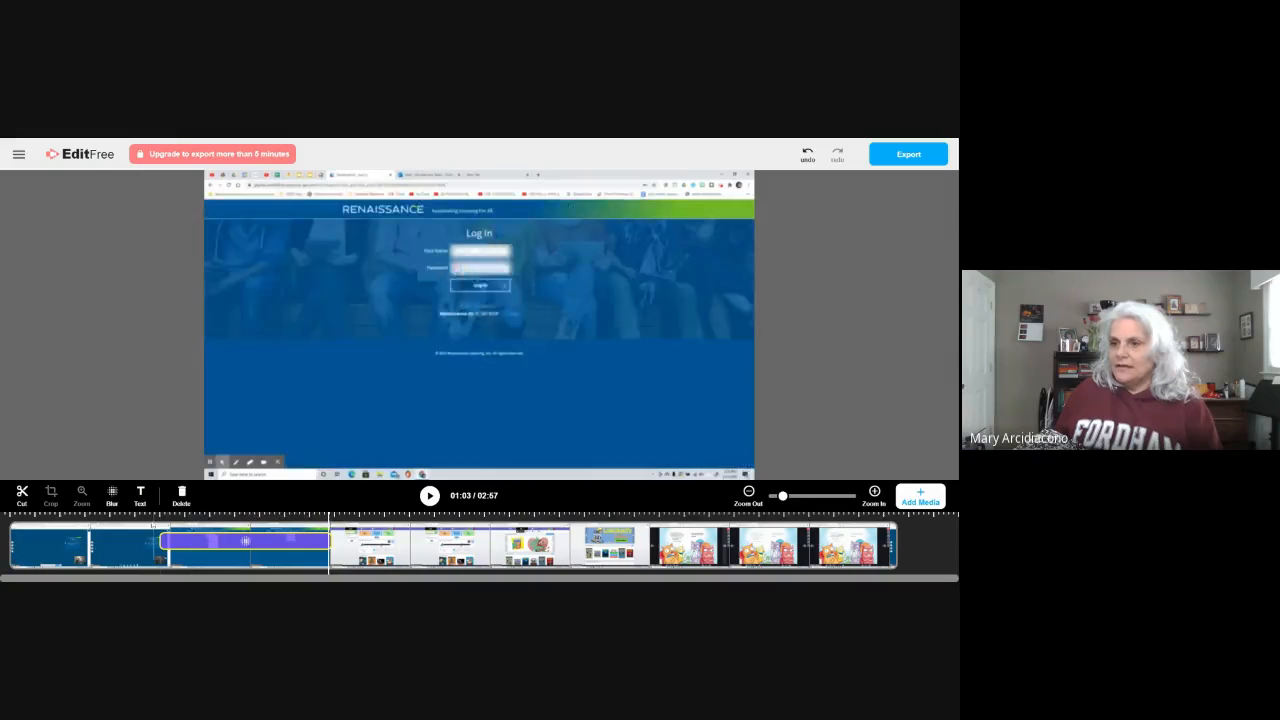
pyautogui.click(152, 540)
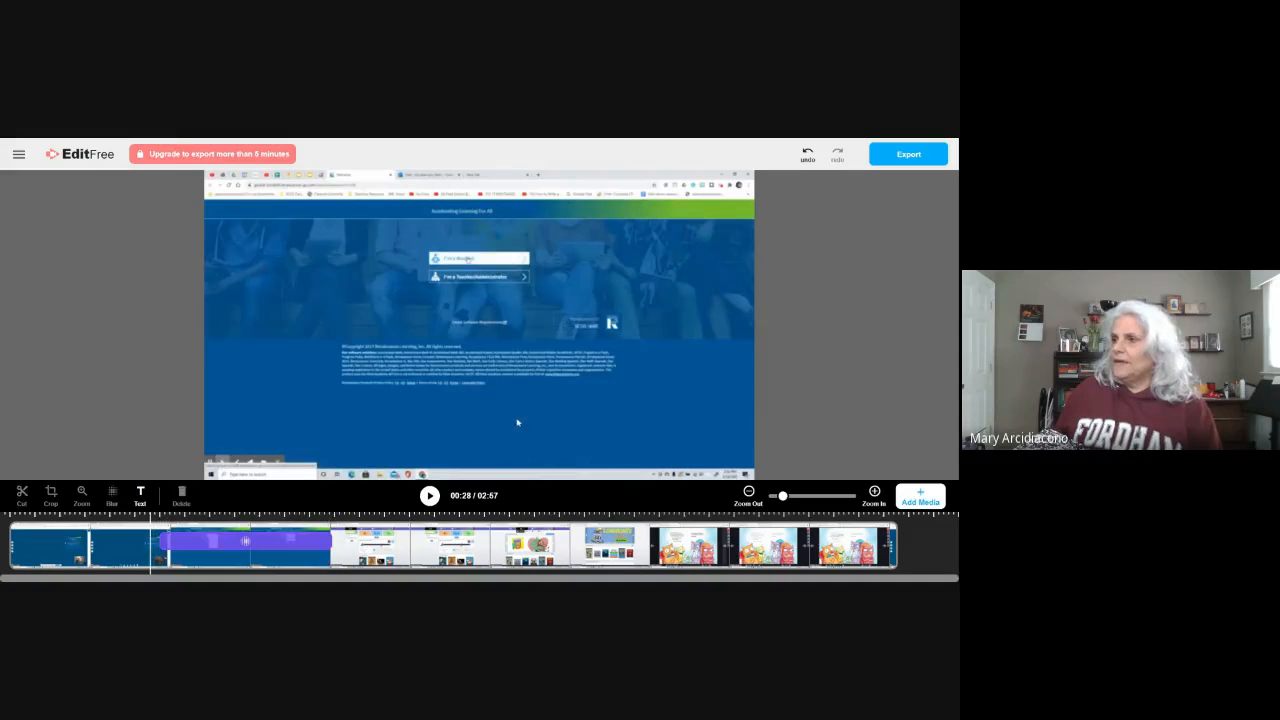
pyautogui.click(429, 495)
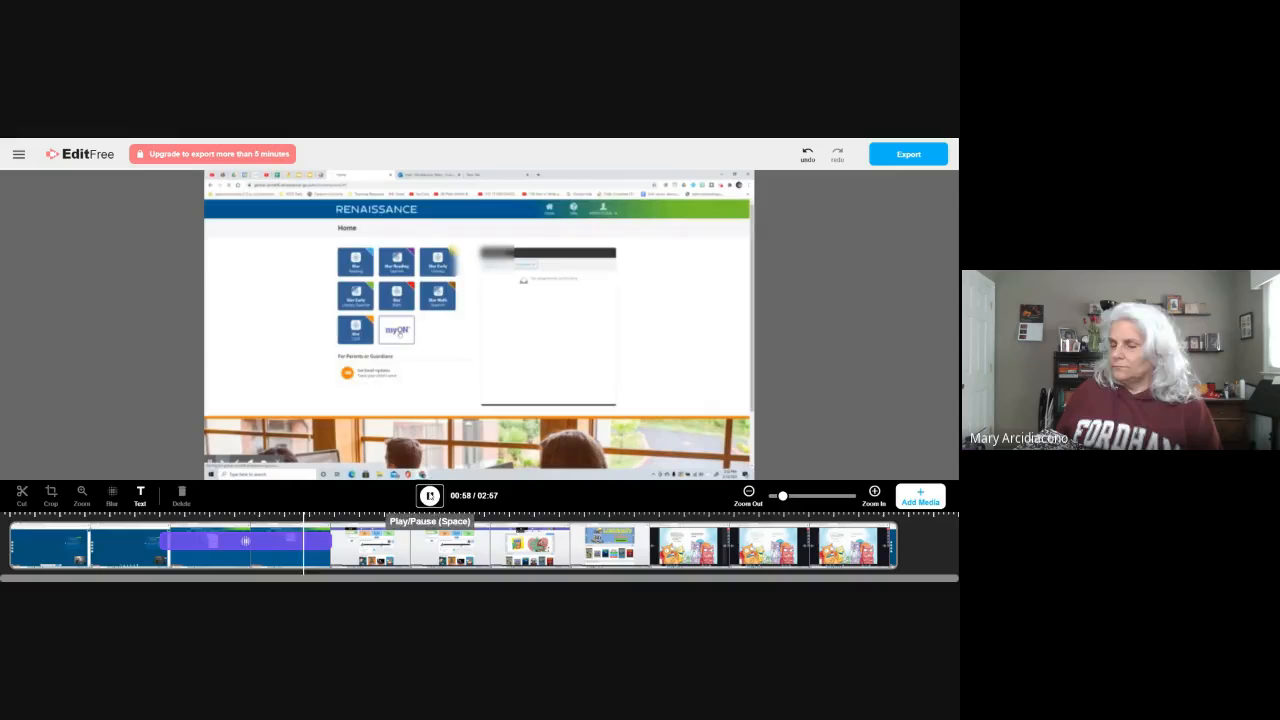
pyautogui.press('space')
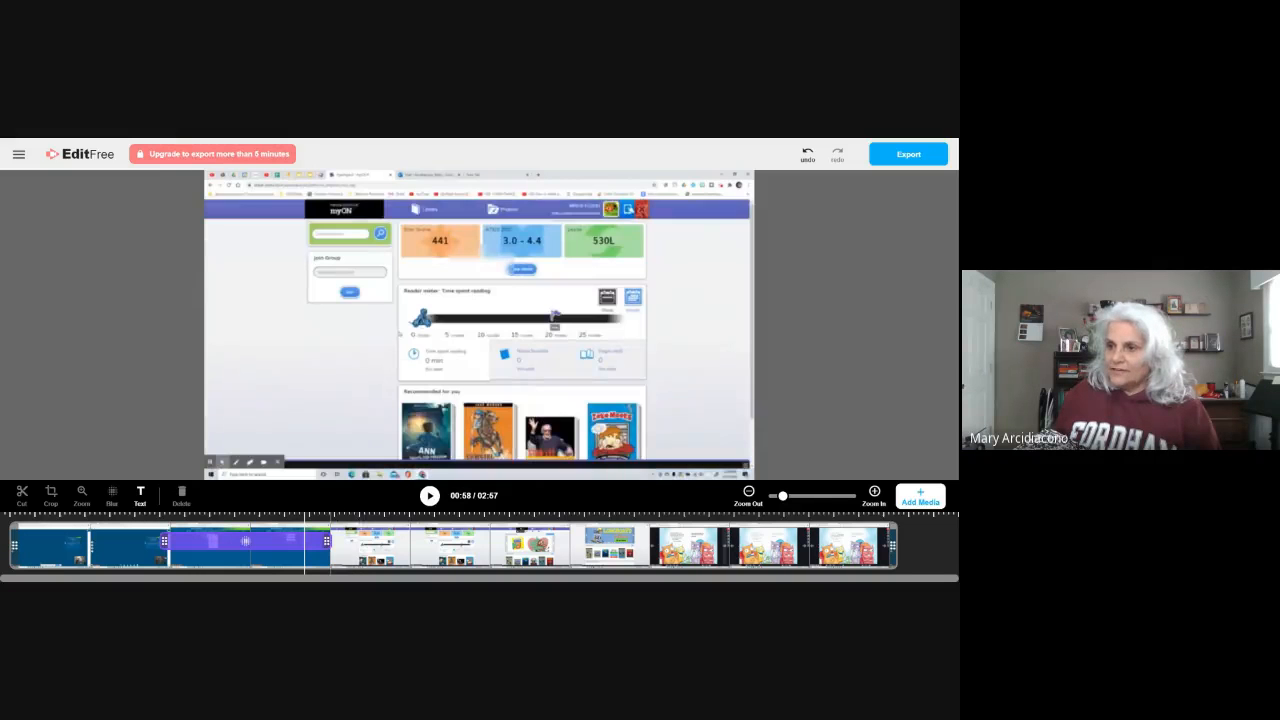
pyautogui.moveTo(328, 541); pyautogui.dragTo(264, 541)
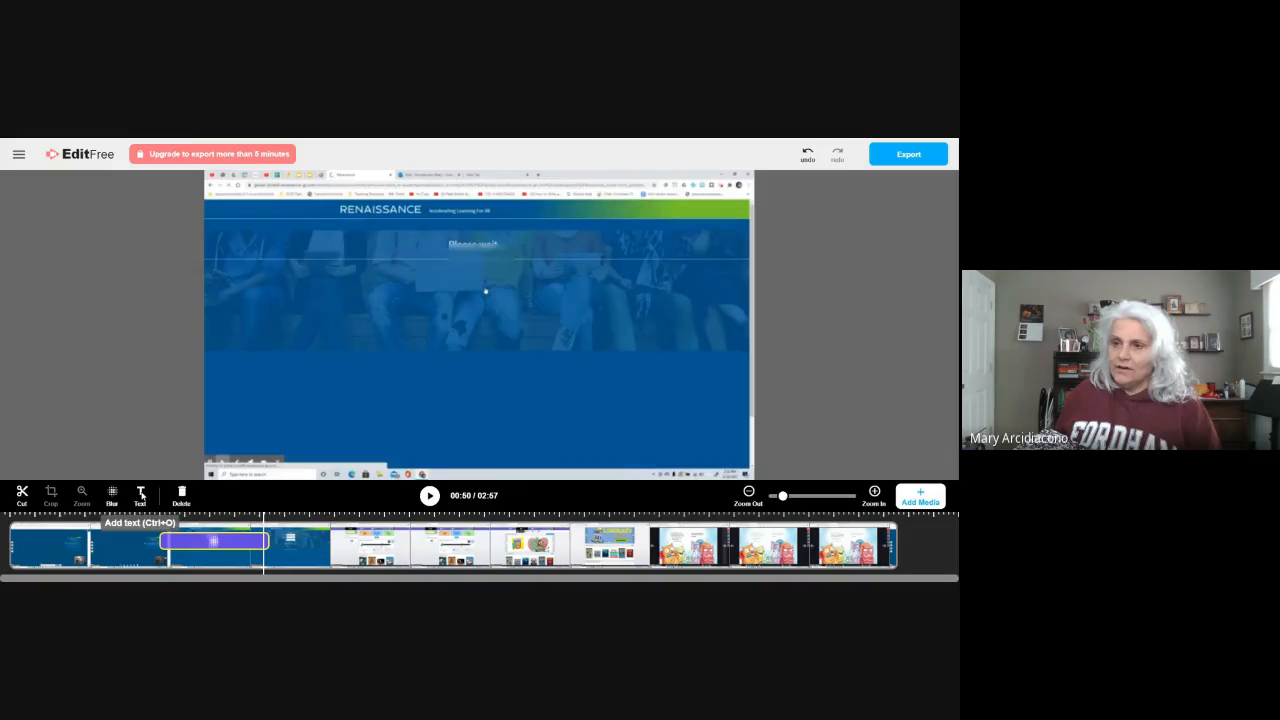
# Step: Add a text overlay at 0:50 containing "Hi" followed by a person's first name
pyautogui.click(141, 495)
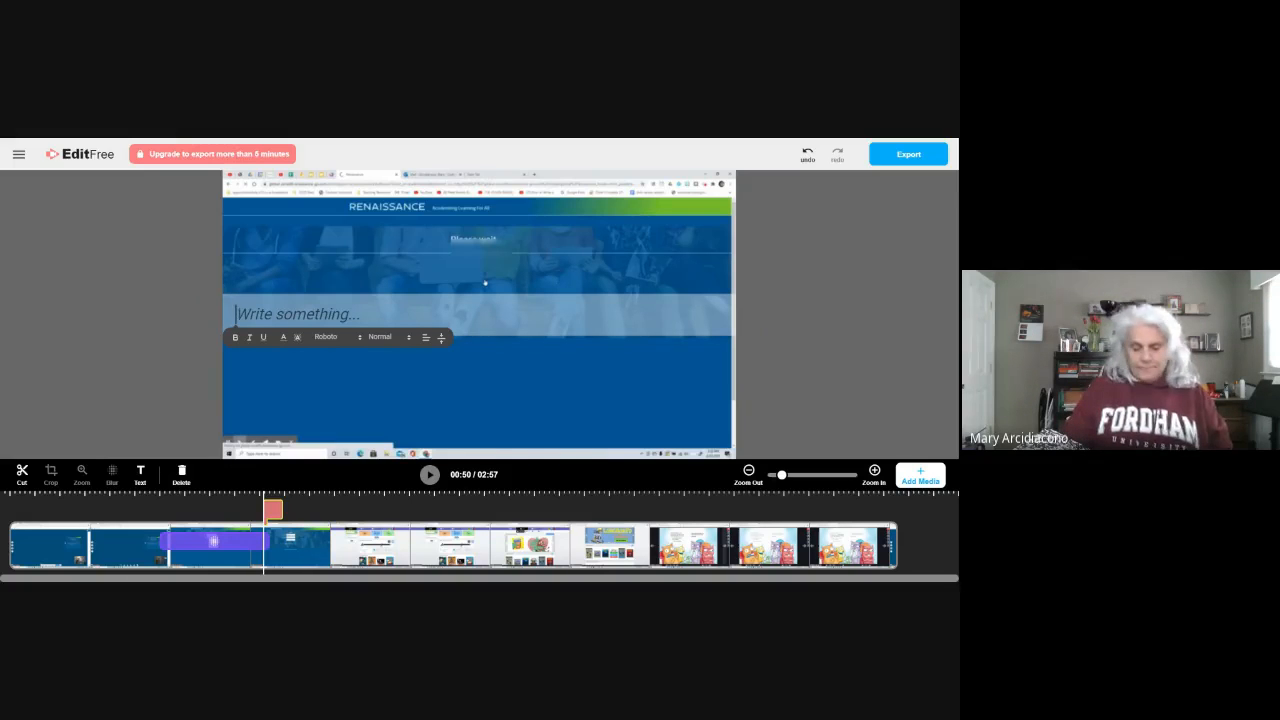
pyautogui.write('Hi Bea')
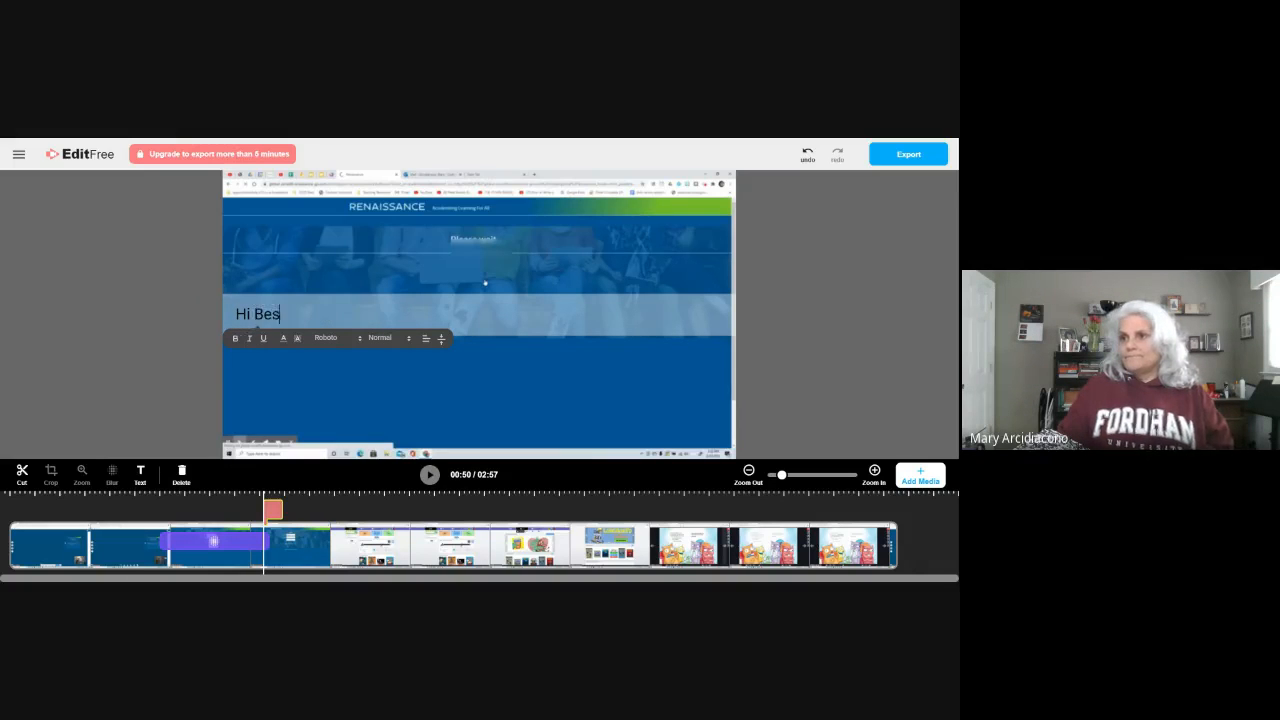
pyautogui.press('BackSpace')
pyautogui.write('tsy')
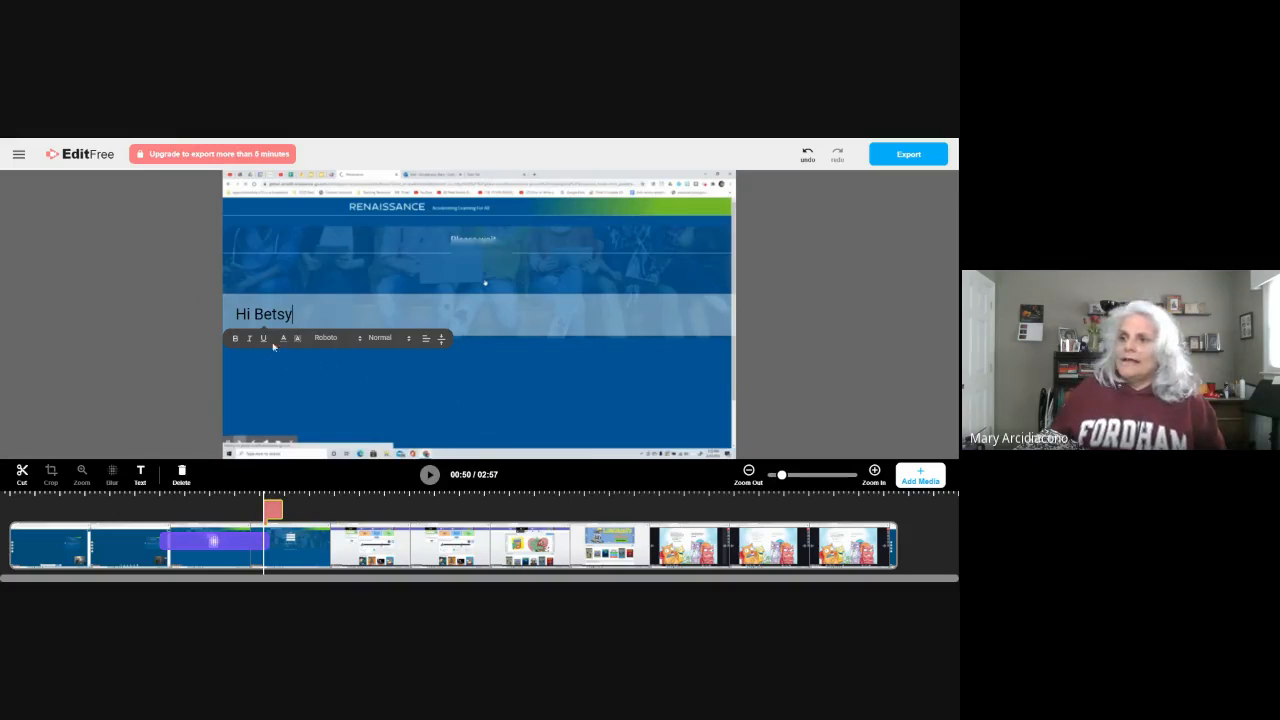
pyautogui.click(421, 365)
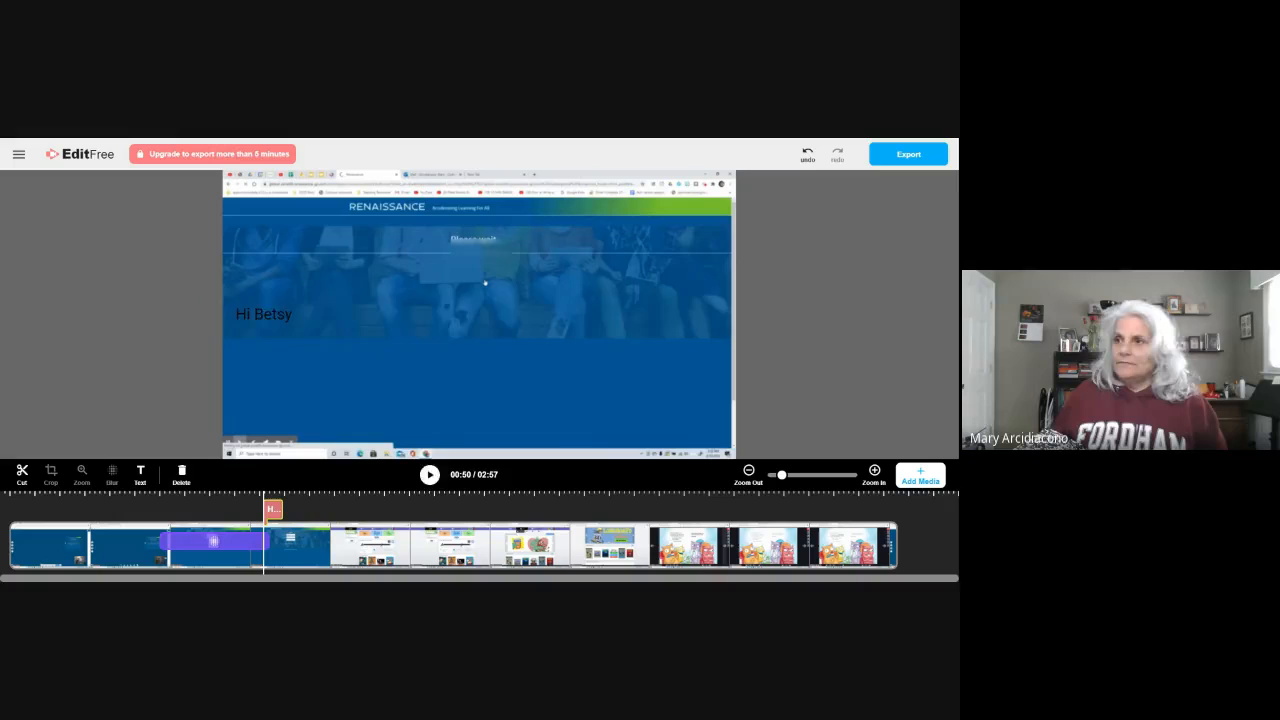
# Step: Try the overlay text's vertical alignment at the top and bottom of the frame, then return it to the middle
pyautogui.click(291, 315)
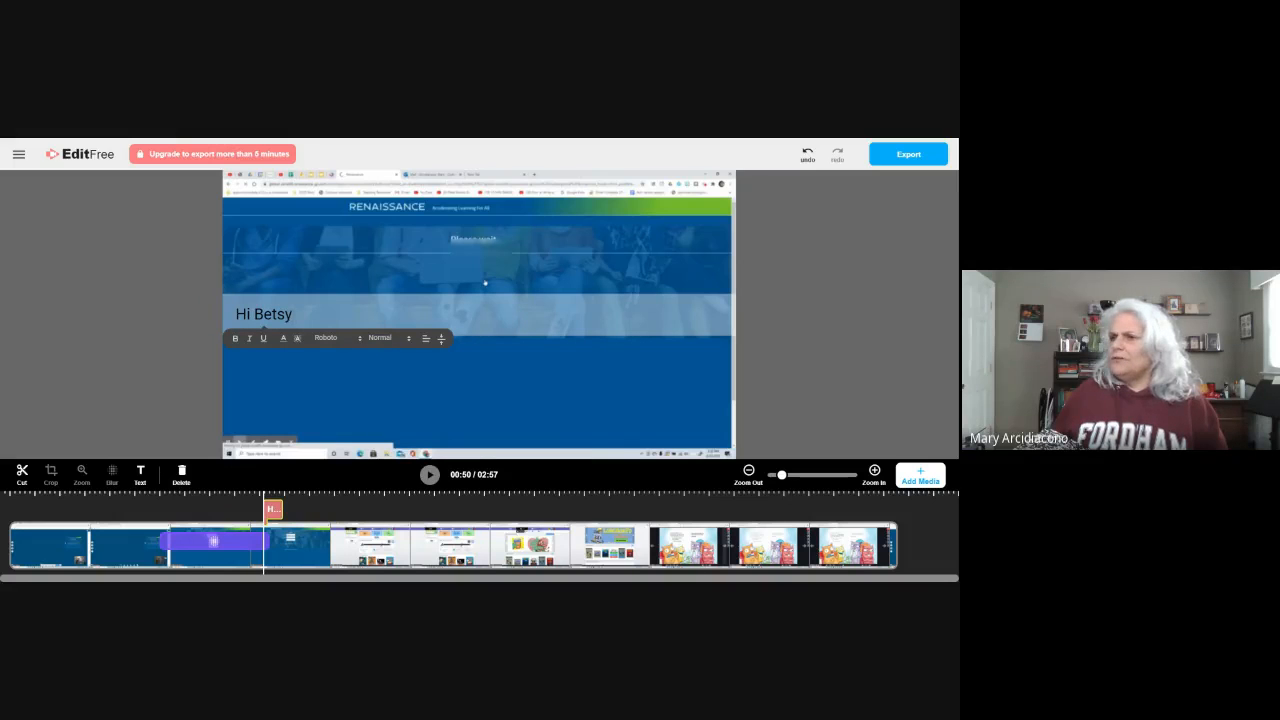
pyautogui.click(441, 339)
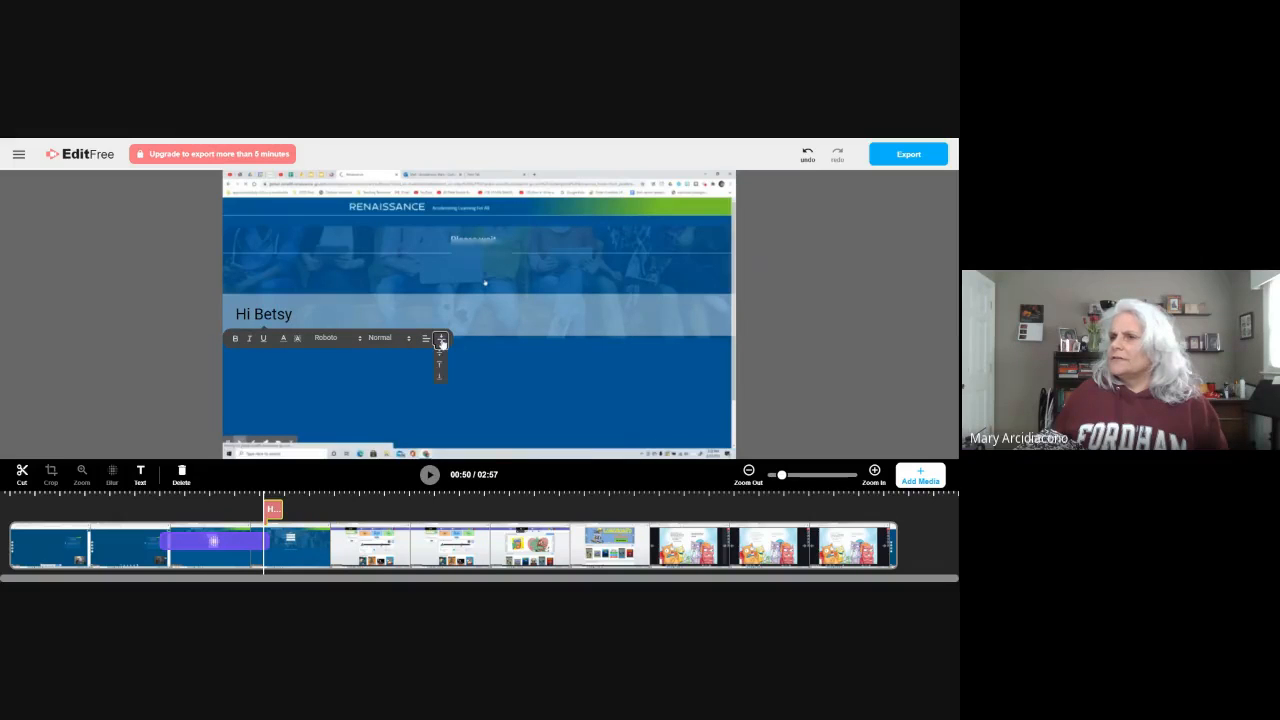
pyautogui.click(438, 364)
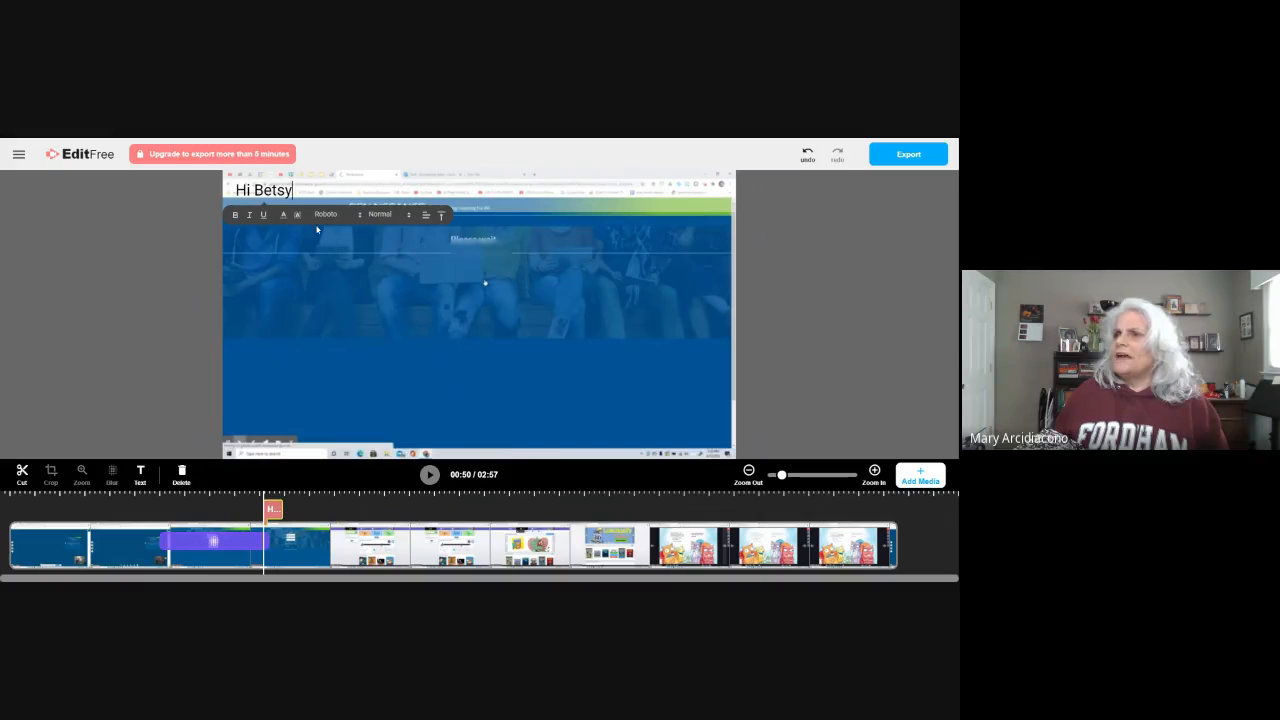
pyautogui.click(440, 215)
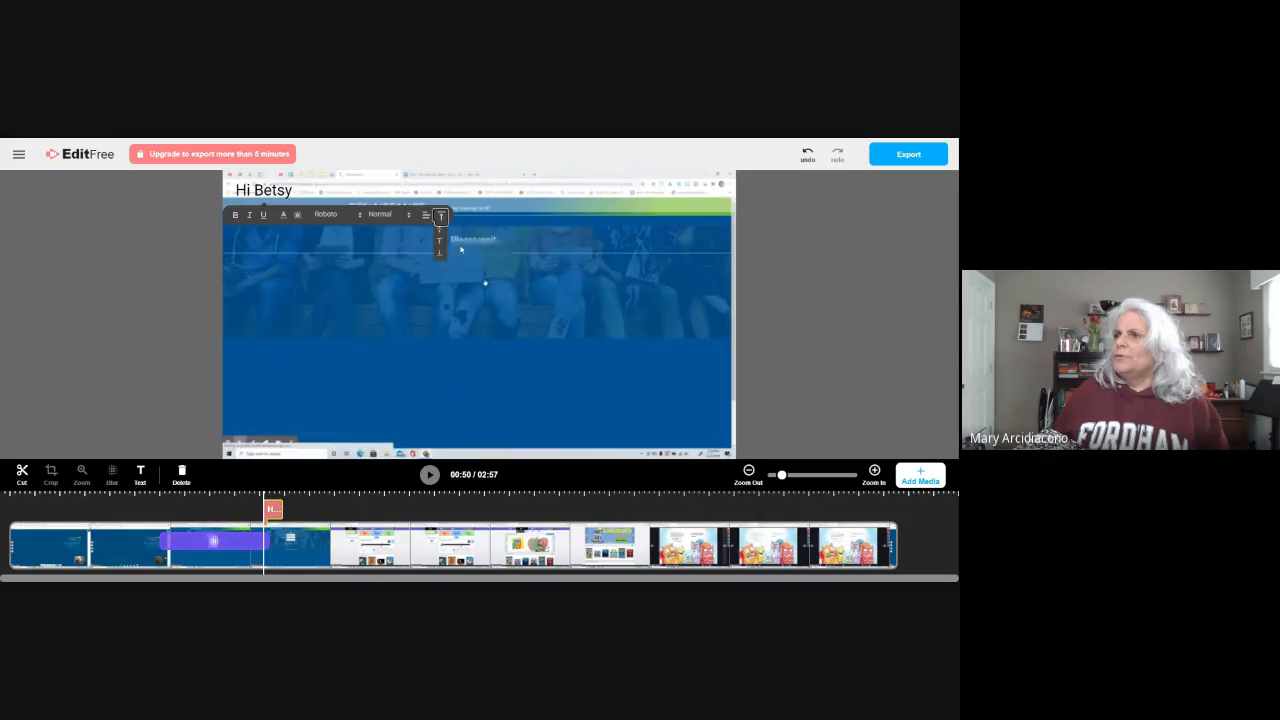
pyautogui.click(438, 252)
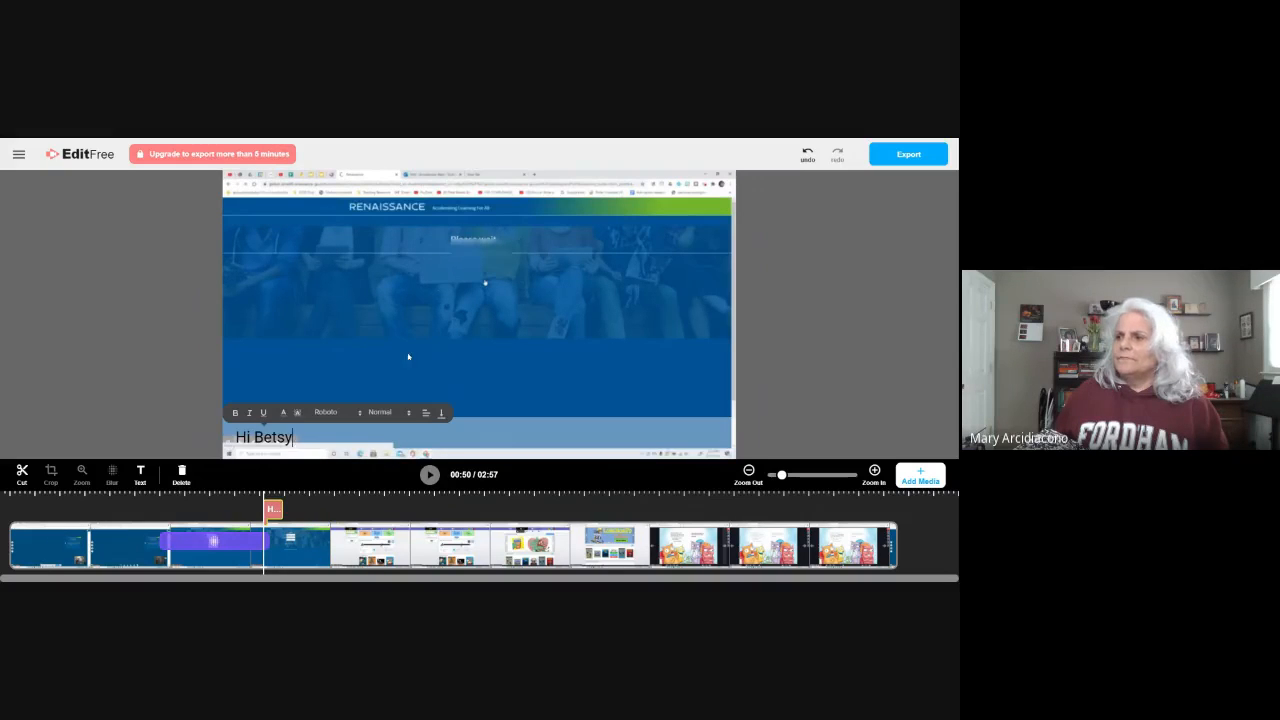
pyautogui.click(440, 412)
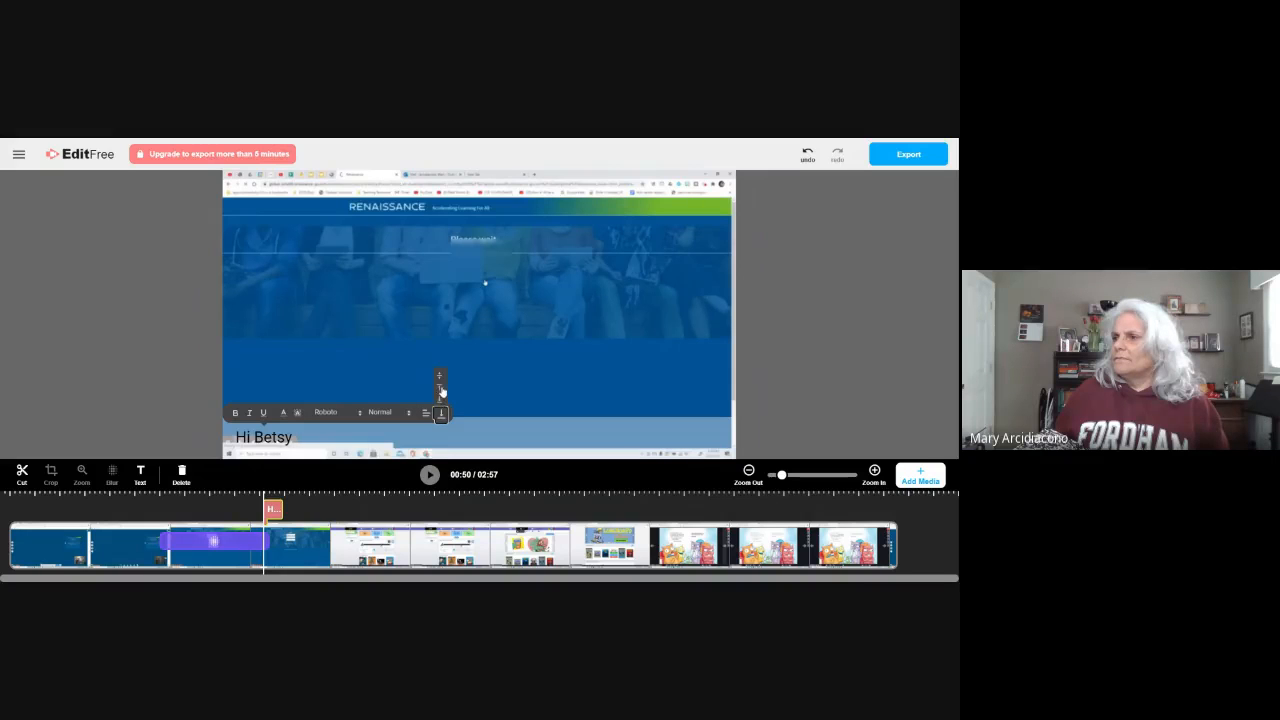
pyautogui.click(442, 377)
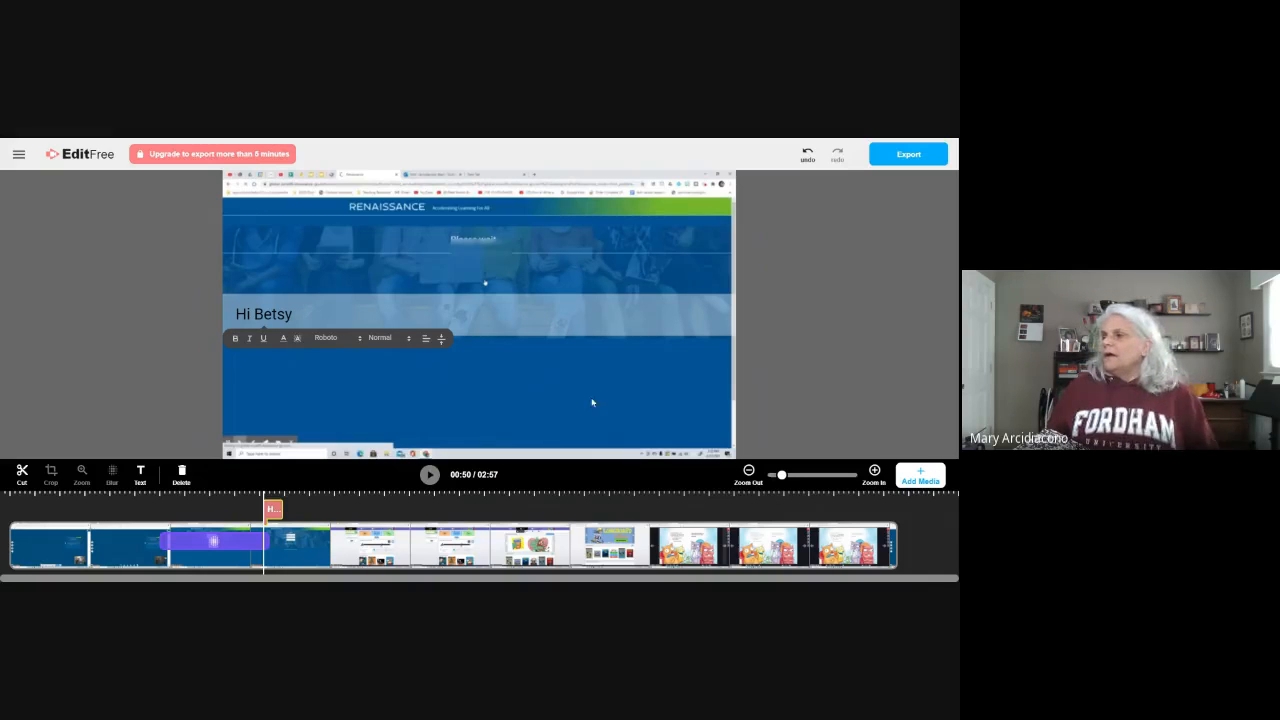
pyautogui.click(882, 535)
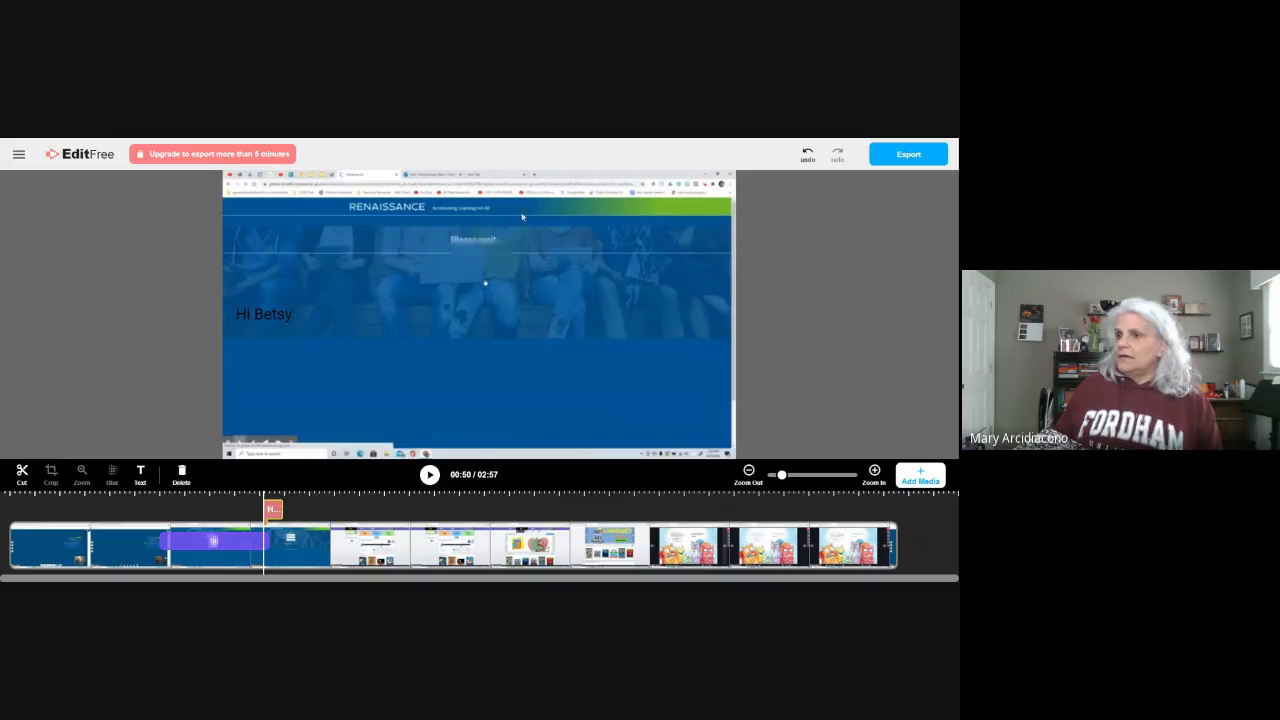
# Step: Delete the greeting from the text overlay at 0:50
pyautogui.press('BackSpace')
pyautogui.press('BackSpace')
pyautogui.press('BackSpace')
pyautogui.press('BackSpace')
pyautogui.press('BackSpace')
pyautogui.press('BackSpace')
pyautogui.press('BackSpace')
pyautogui.press('BackSpace')
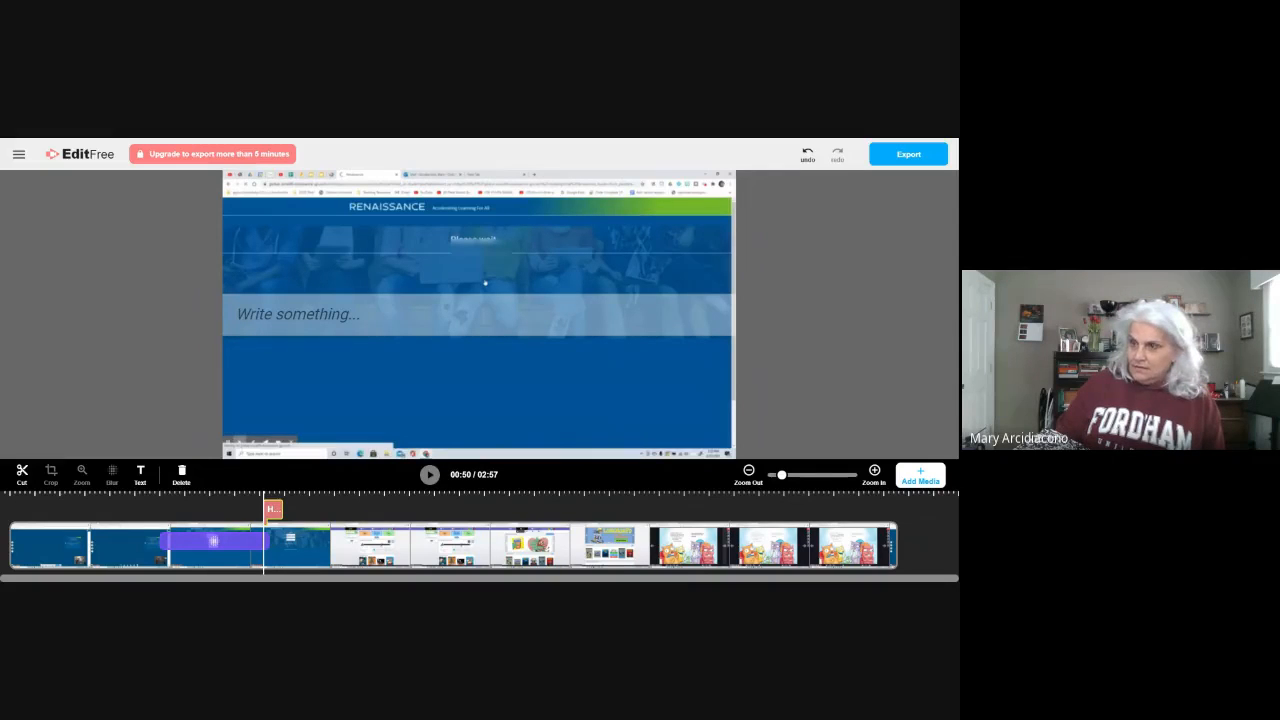
# Step: Try to export the edited video to Google Drive, then refresh the editor
pyautogui.click(910, 156)
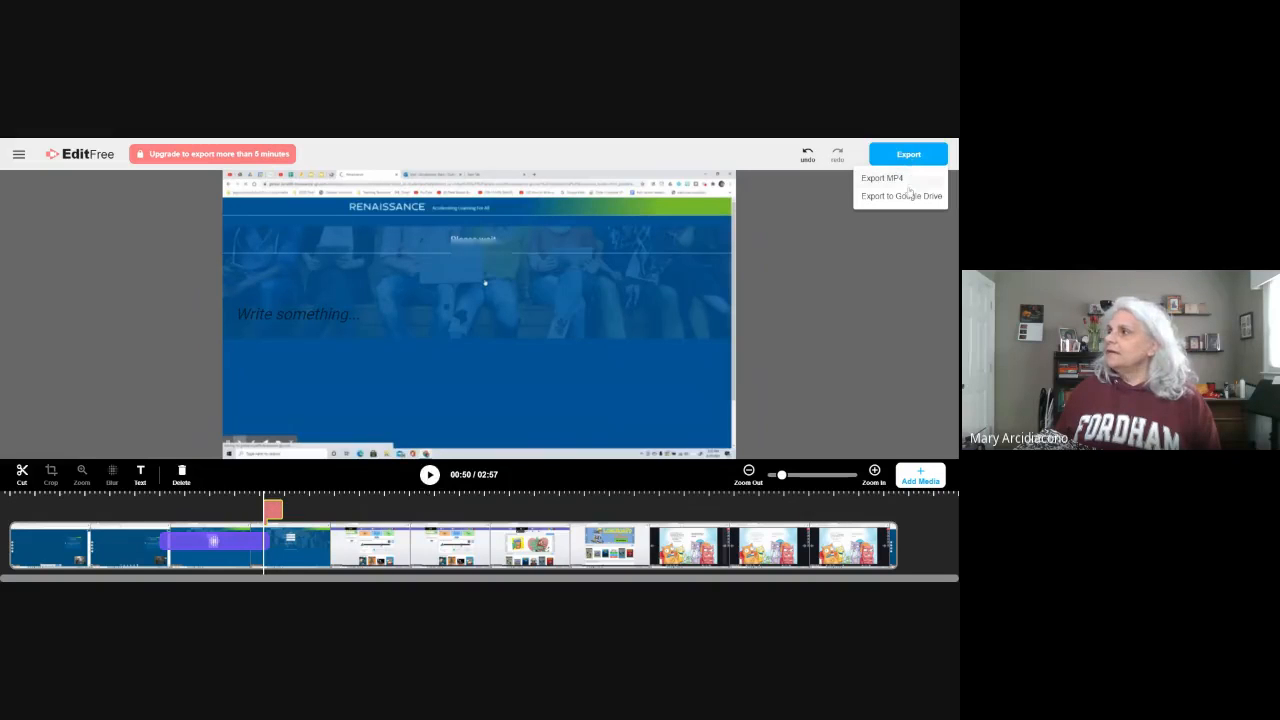
pyautogui.click(905, 196)
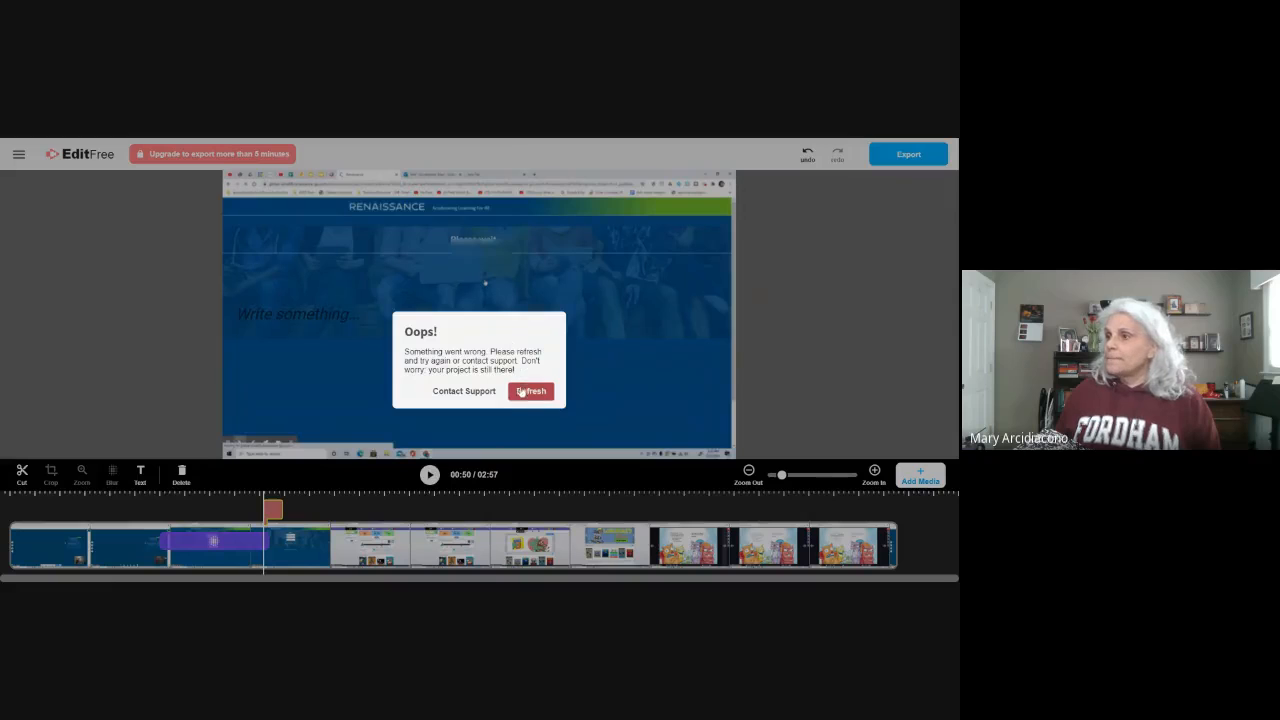
pyautogui.click(526, 393)
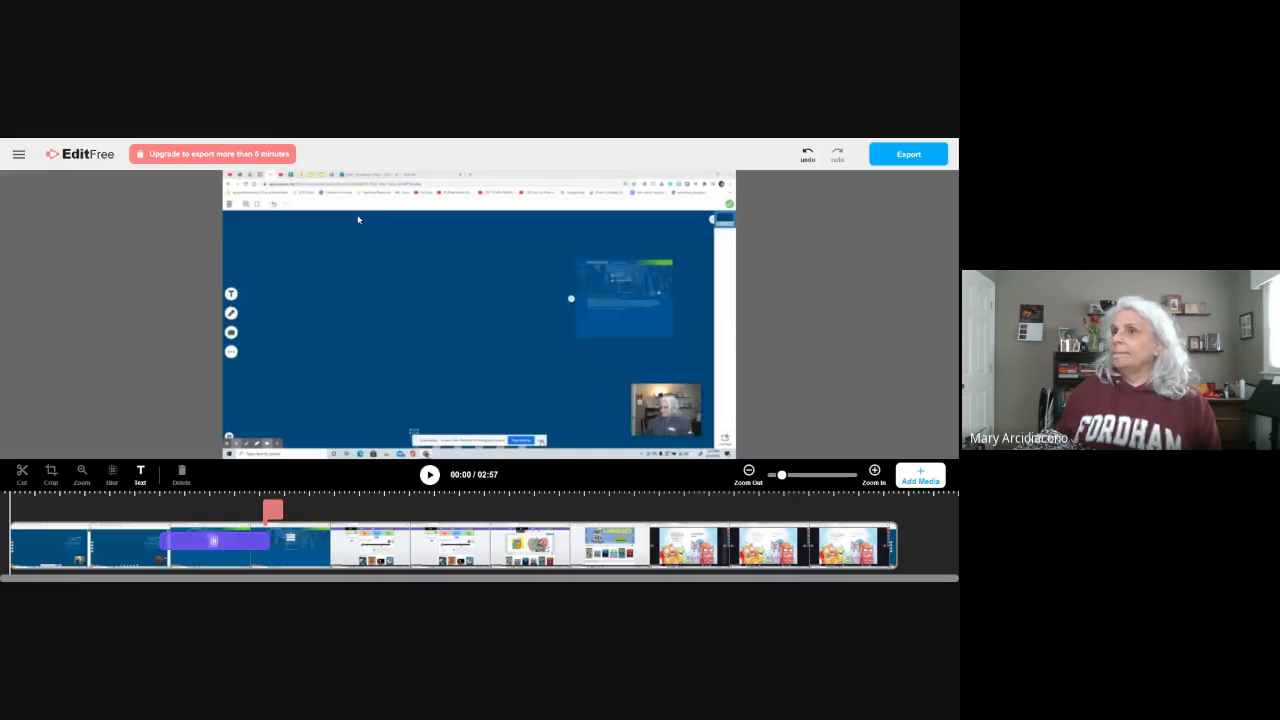
# Step: Export the video to Google Drive under the name "MyOn directions" and copy its sharing link
pyautogui.click(905, 155)
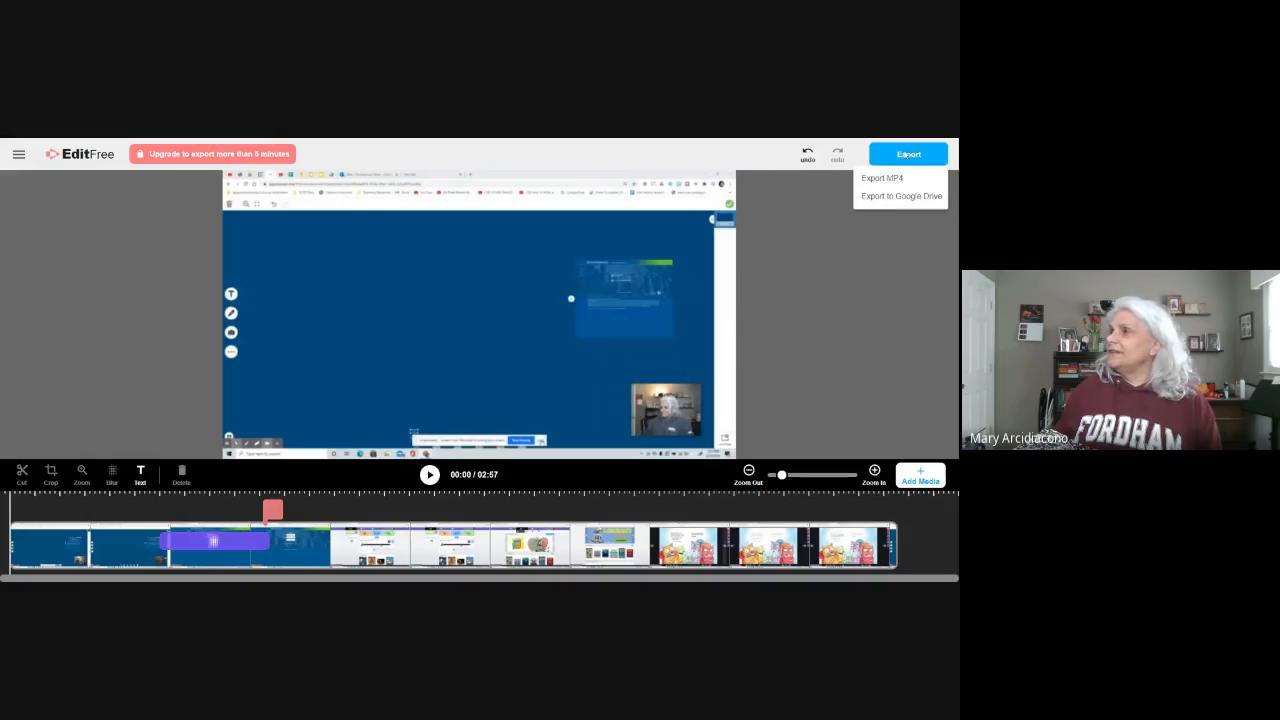
pyautogui.click(887, 197)
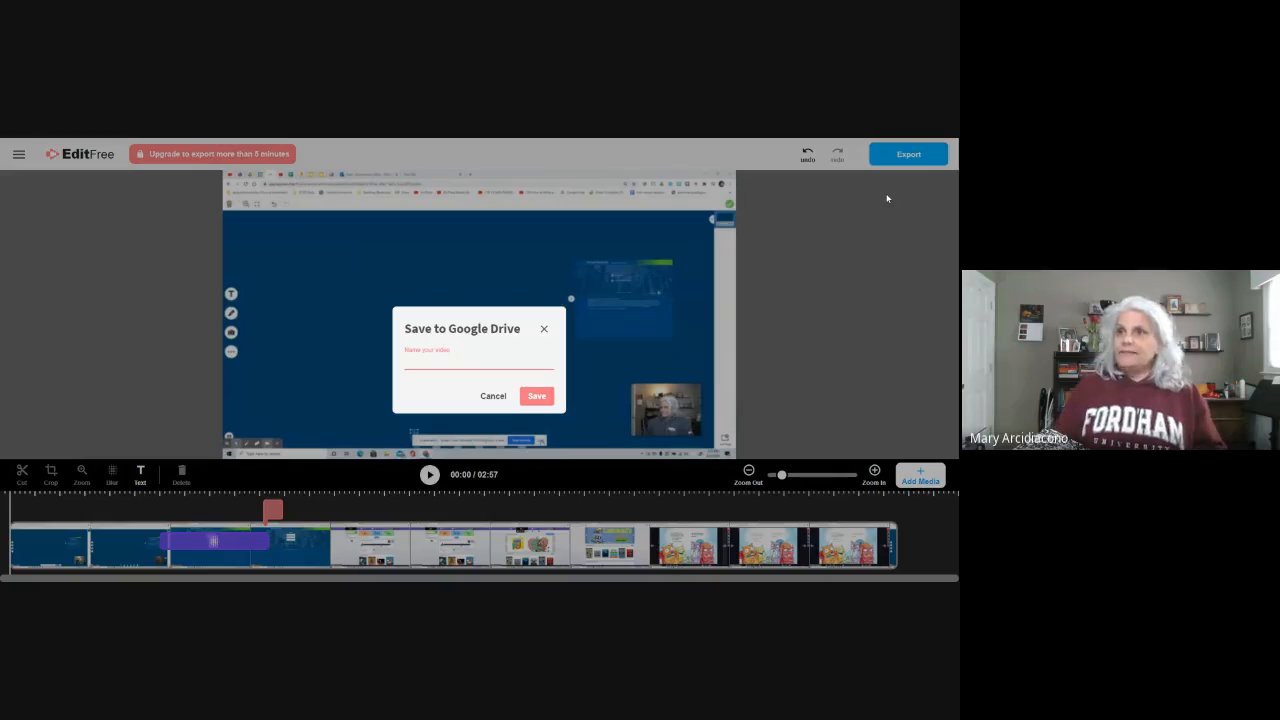
pyautogui.write('M')
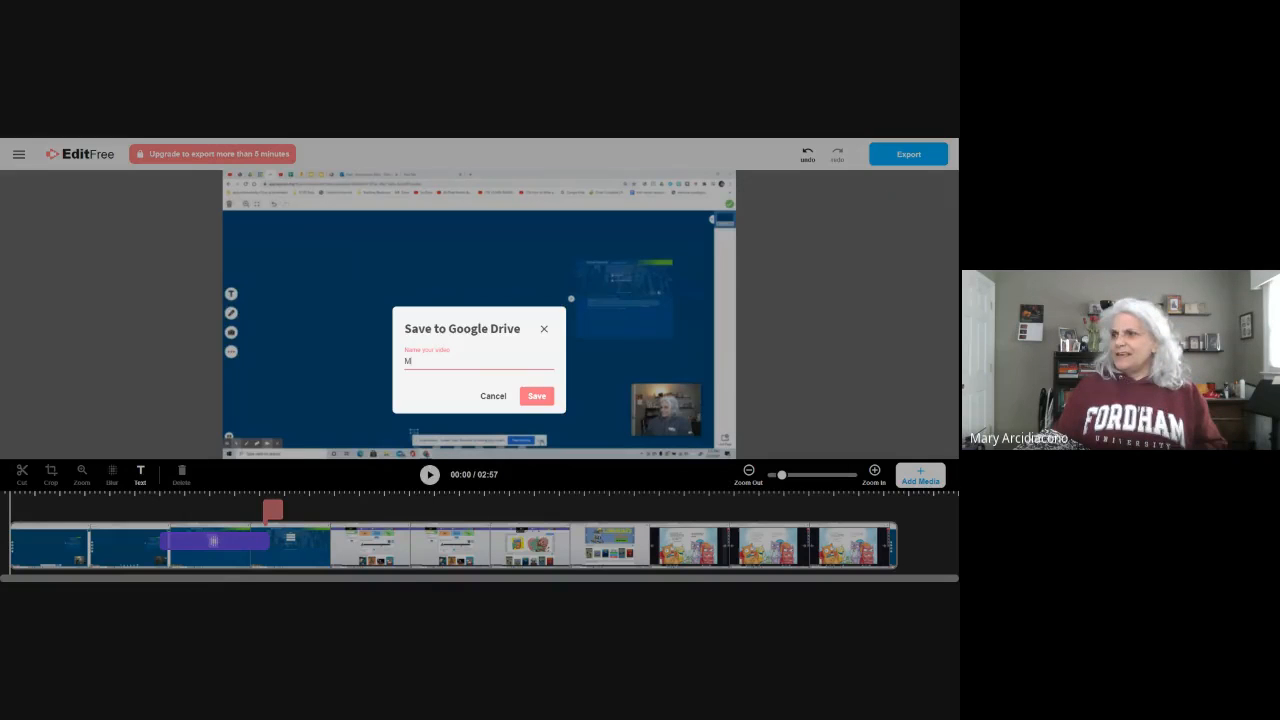
pyautogui.write('yOn dire')
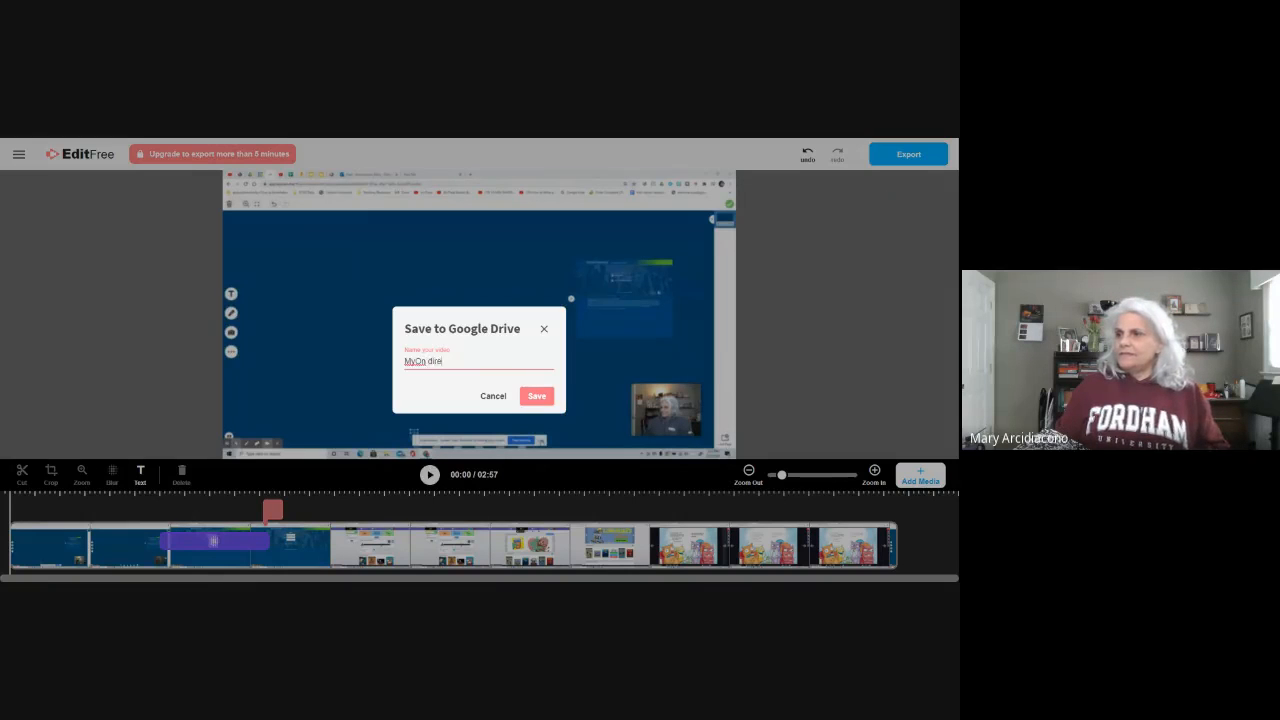
pyautogui.write('ctions')
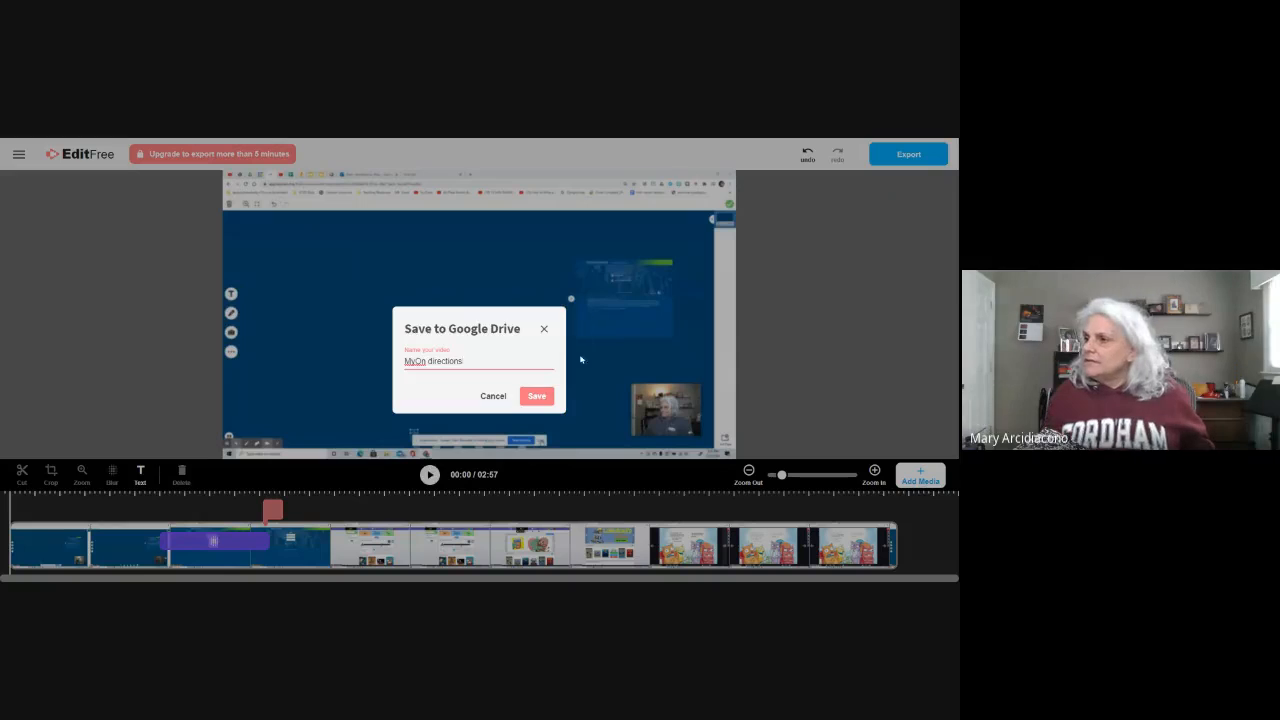
pyautogui.click(537, 397)
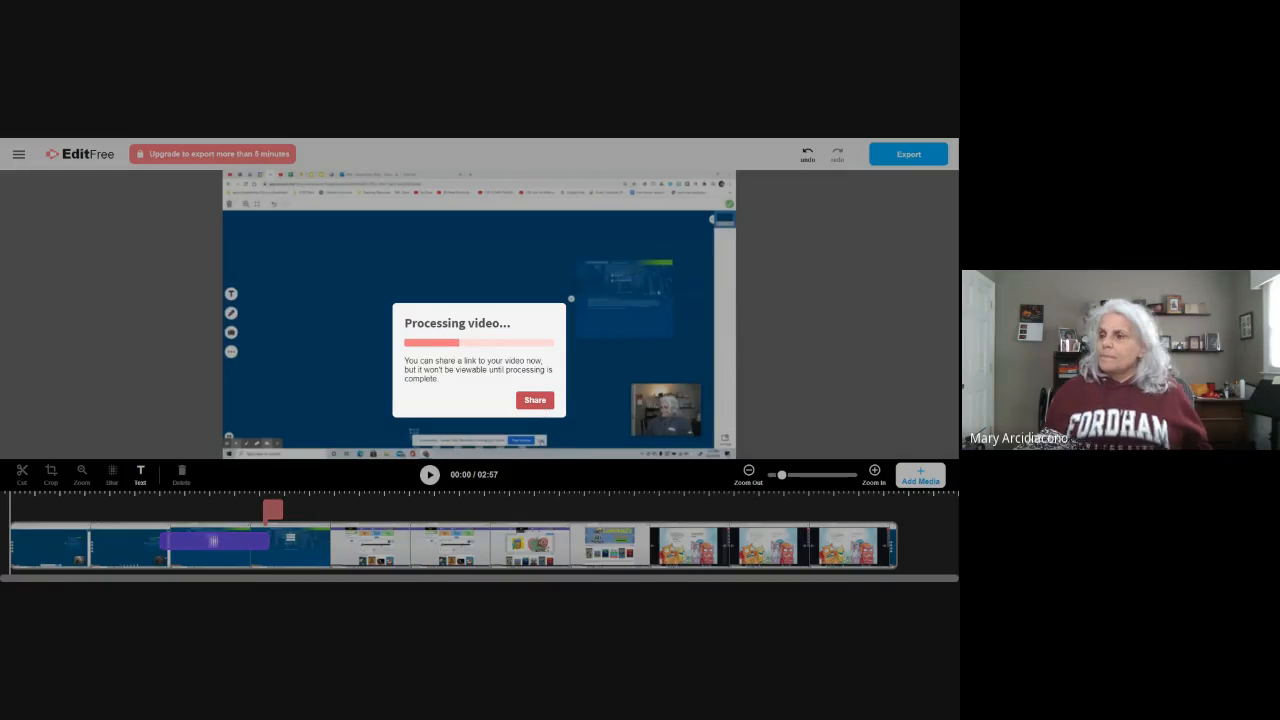
pyautogui.click(540, 400)
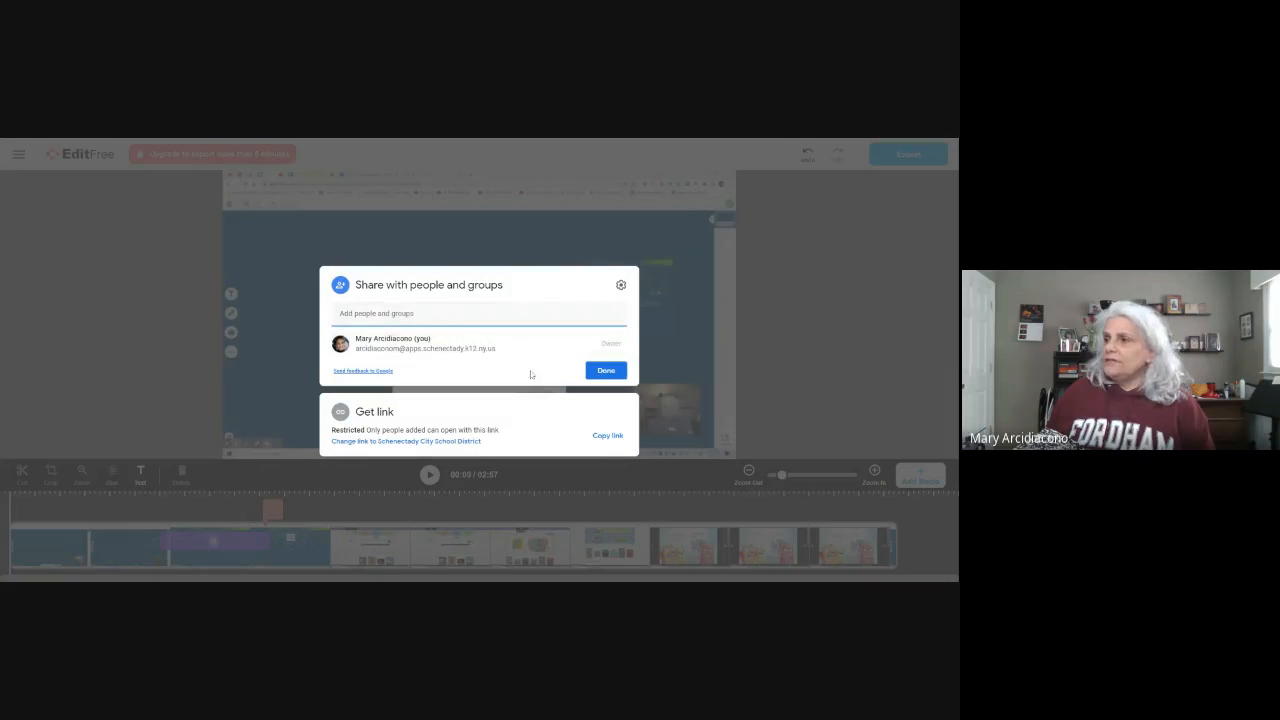
pyautogui.click(609, 437)
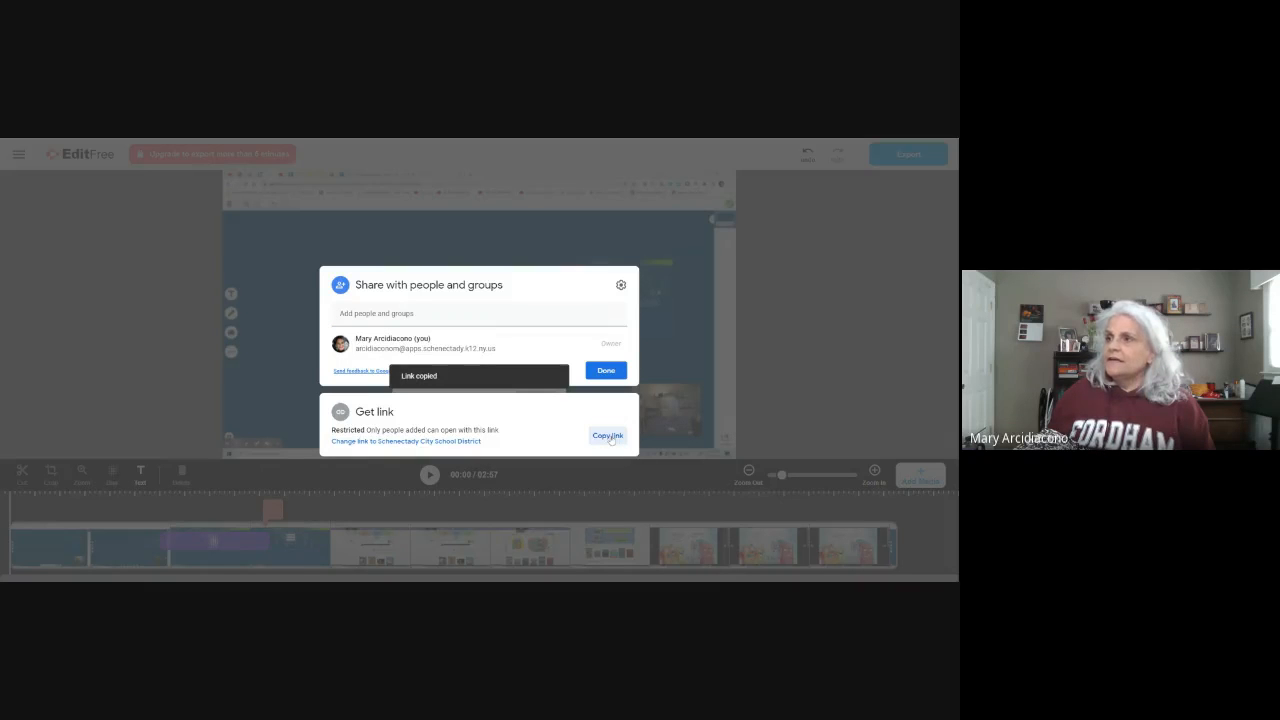